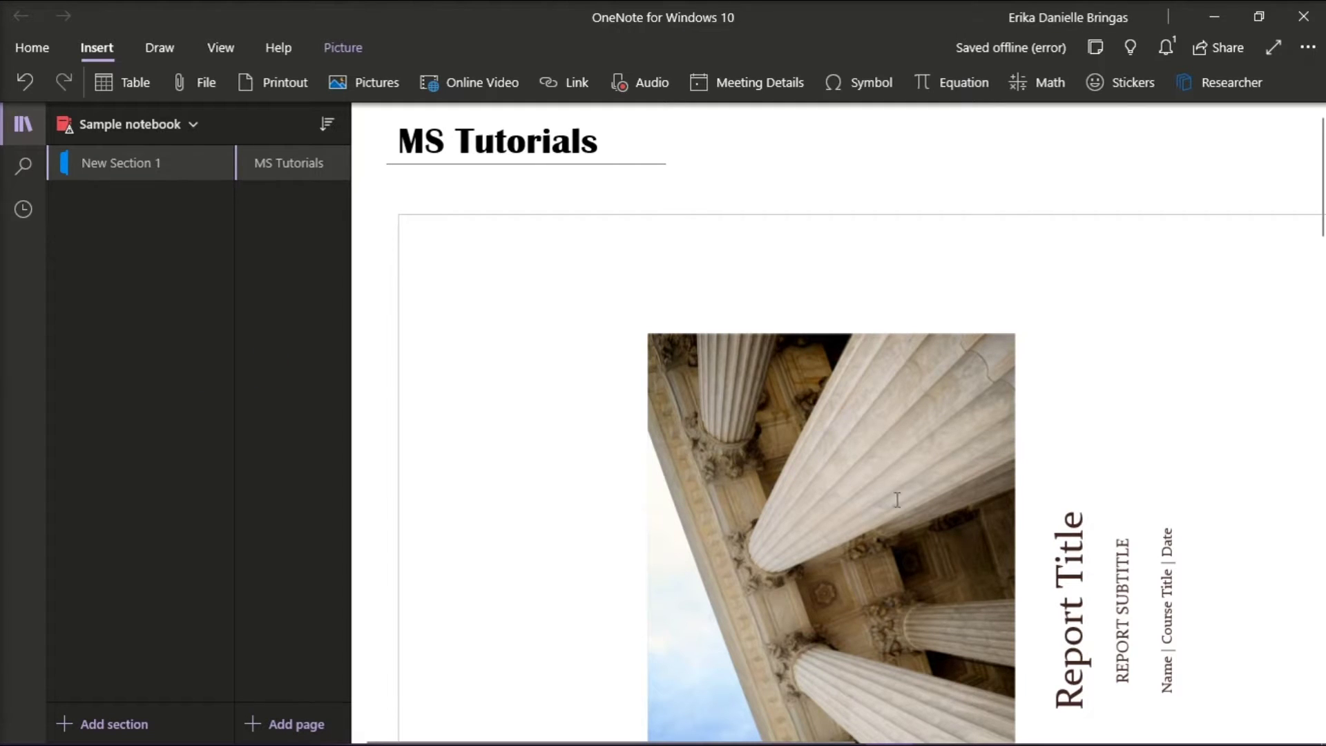
Cut the sideways report-cover printout off the MS Tutorials page.
{"action": "scroll", "coordinate": [913, 530], "scroll_direction": "down", "scroll_amount": 10}
{"action": "scroll", "coordinate": [912, 530], "scroll_direction": "down", "scroll_amount": 15}
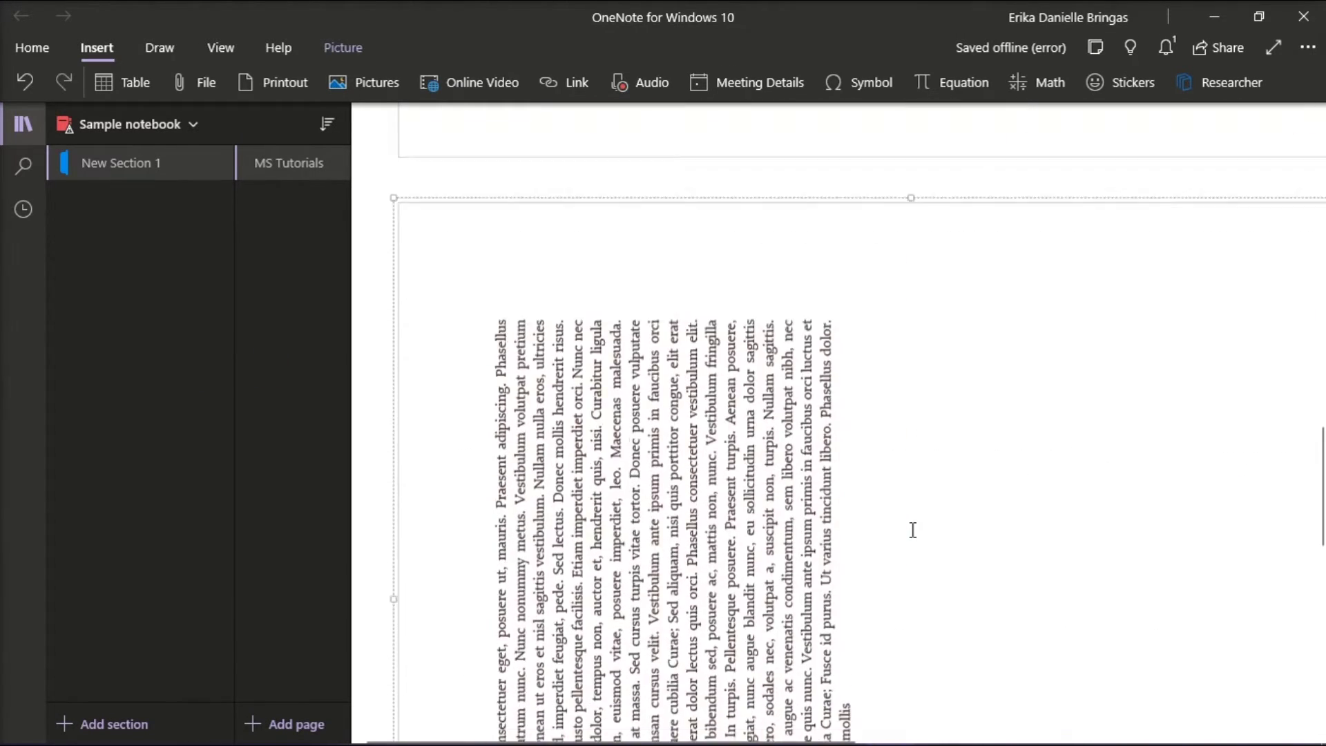
{"action": "scroll", "coordinate": [912, 530], "scroll_direction": "up", "scroll_amount": 20}
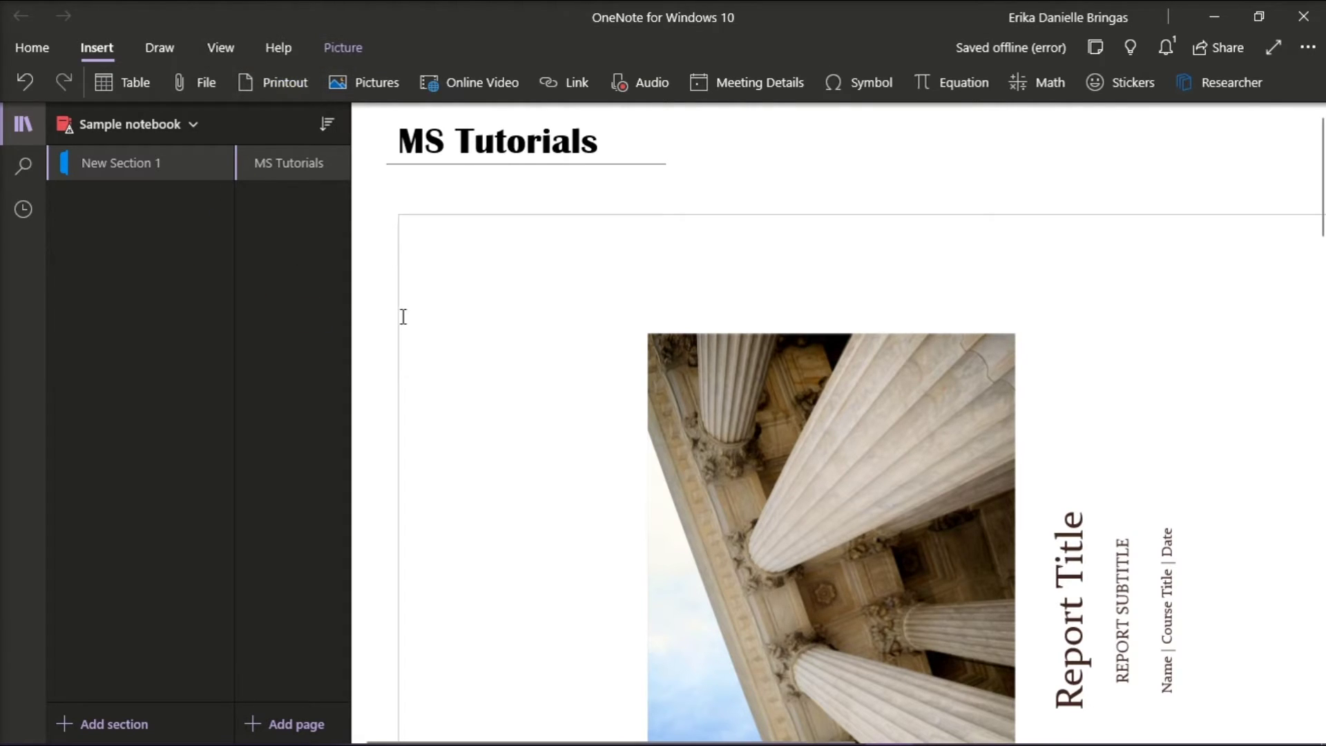
{"action": "left_click", "coordinate": [655, 359]}
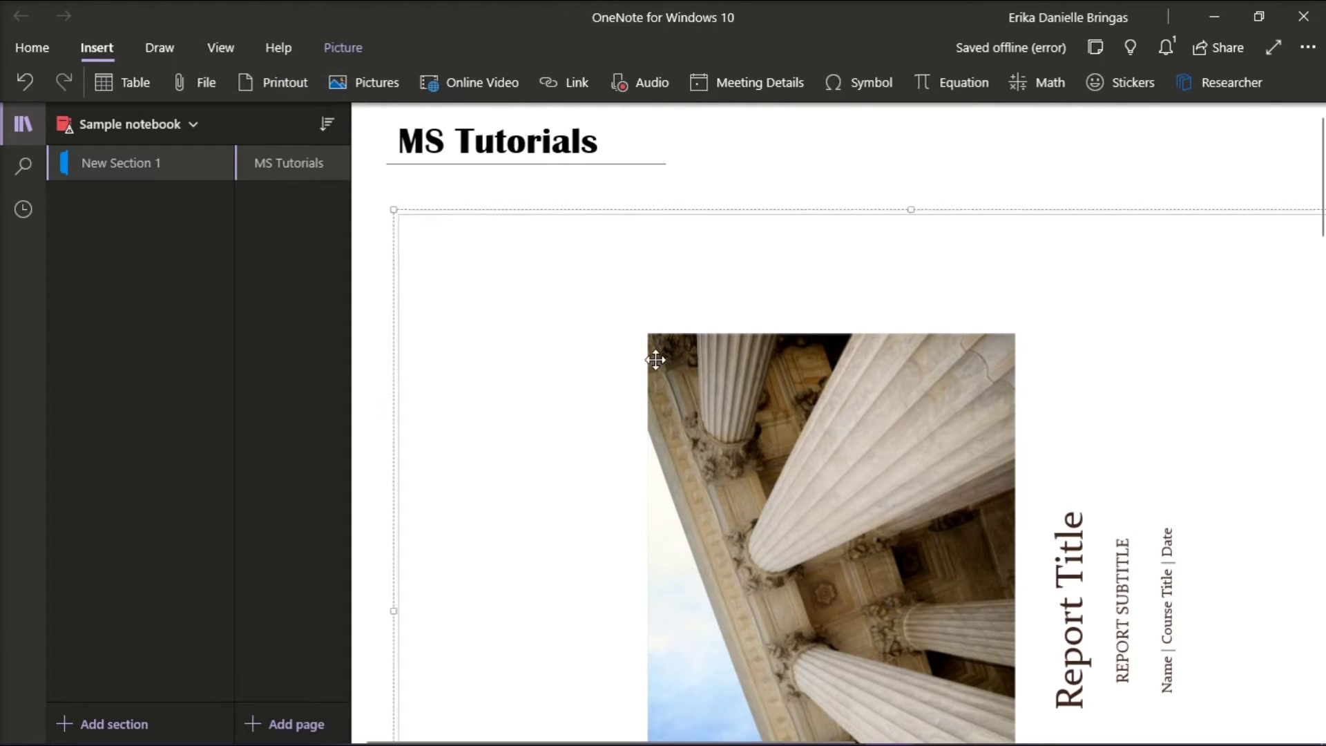
{"action": "right_click", "coordinate": [612, 352]}
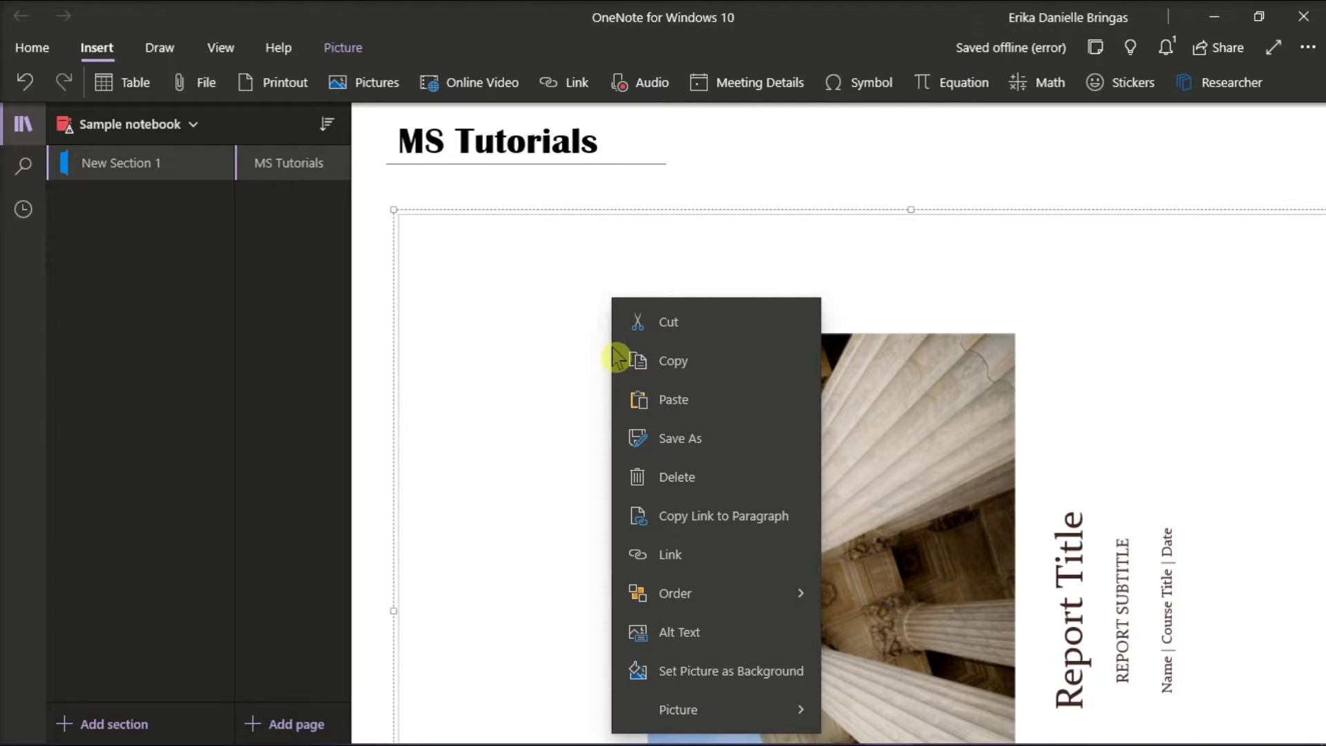
{"action": "left_click", "coordinate": [641, 322]}
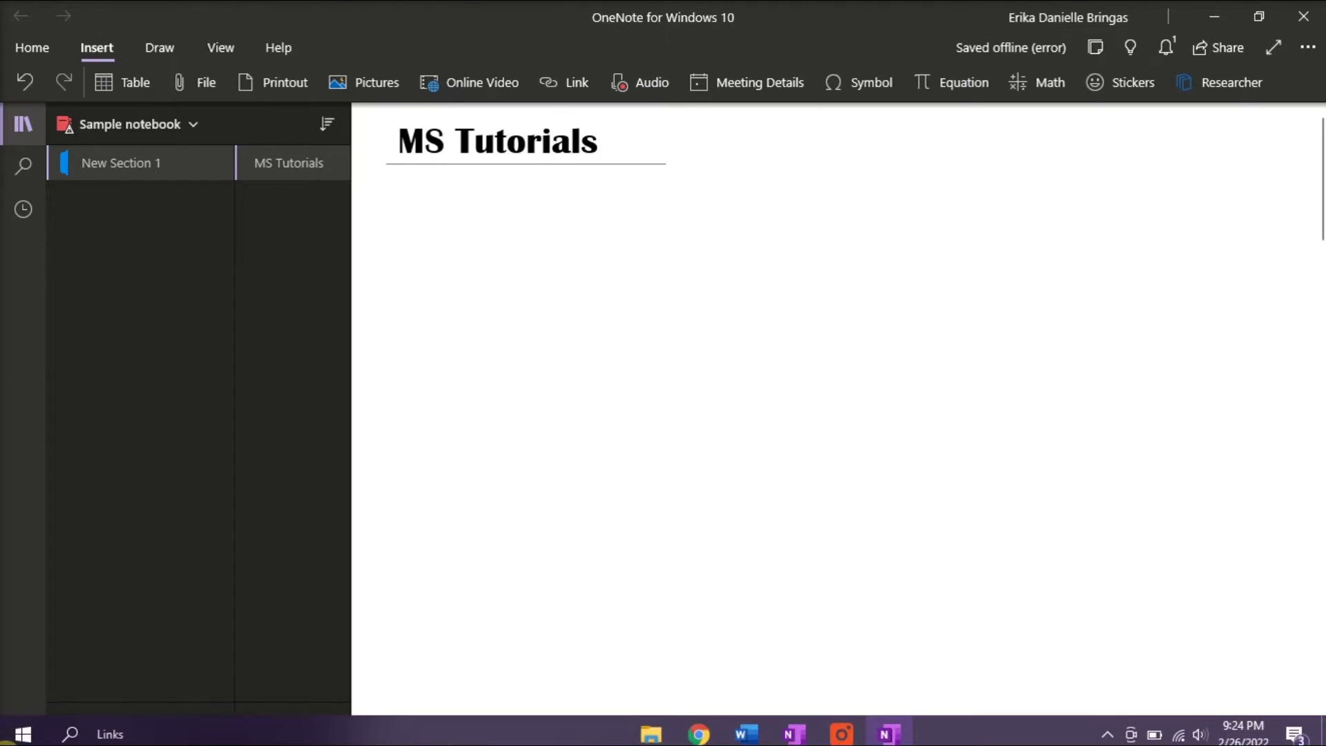
Launch Microsoft PowerPoint, start a Blank Presentation, and delete the title and subtitle placeholders.
{"action": "left_click", "coordinate": [3, 742]}
{"action": "type", "text": "microsoft powe"}
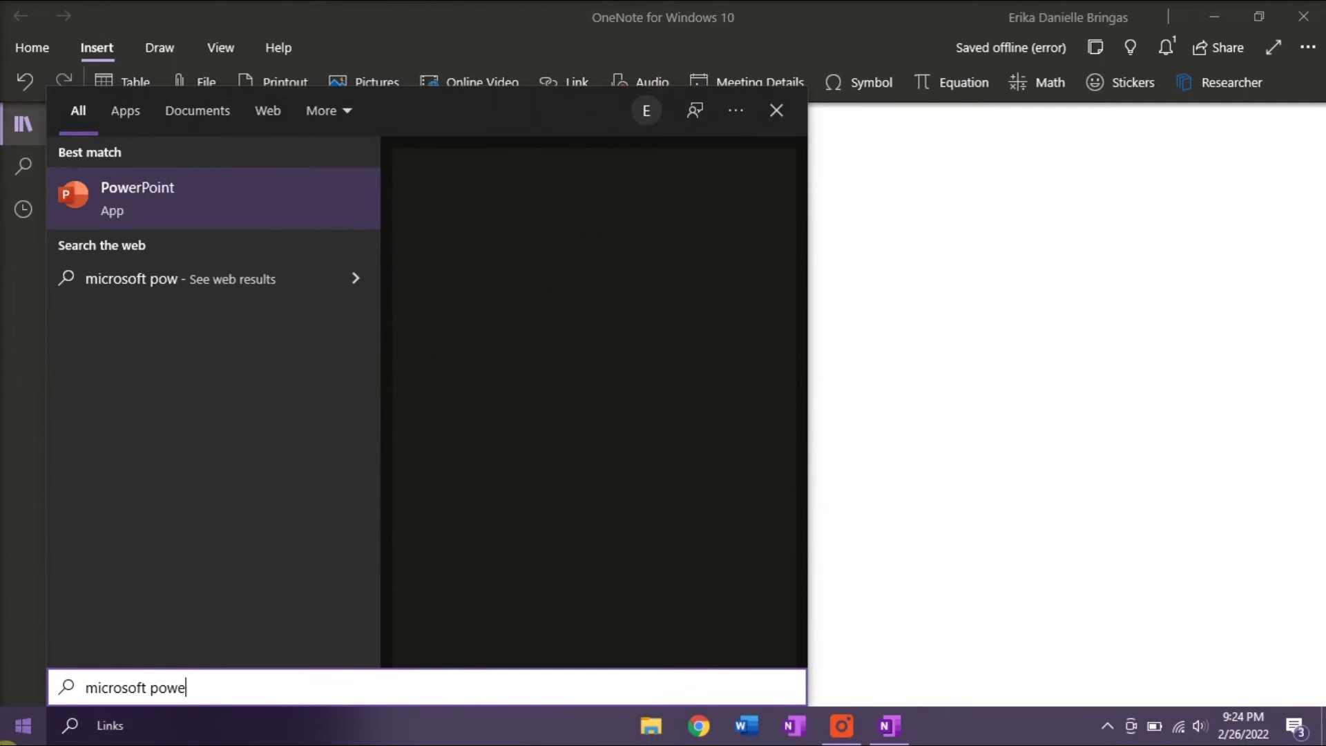
{"action": "type", "text": "rpoint"}
{"action": "key", "text": "Return"}
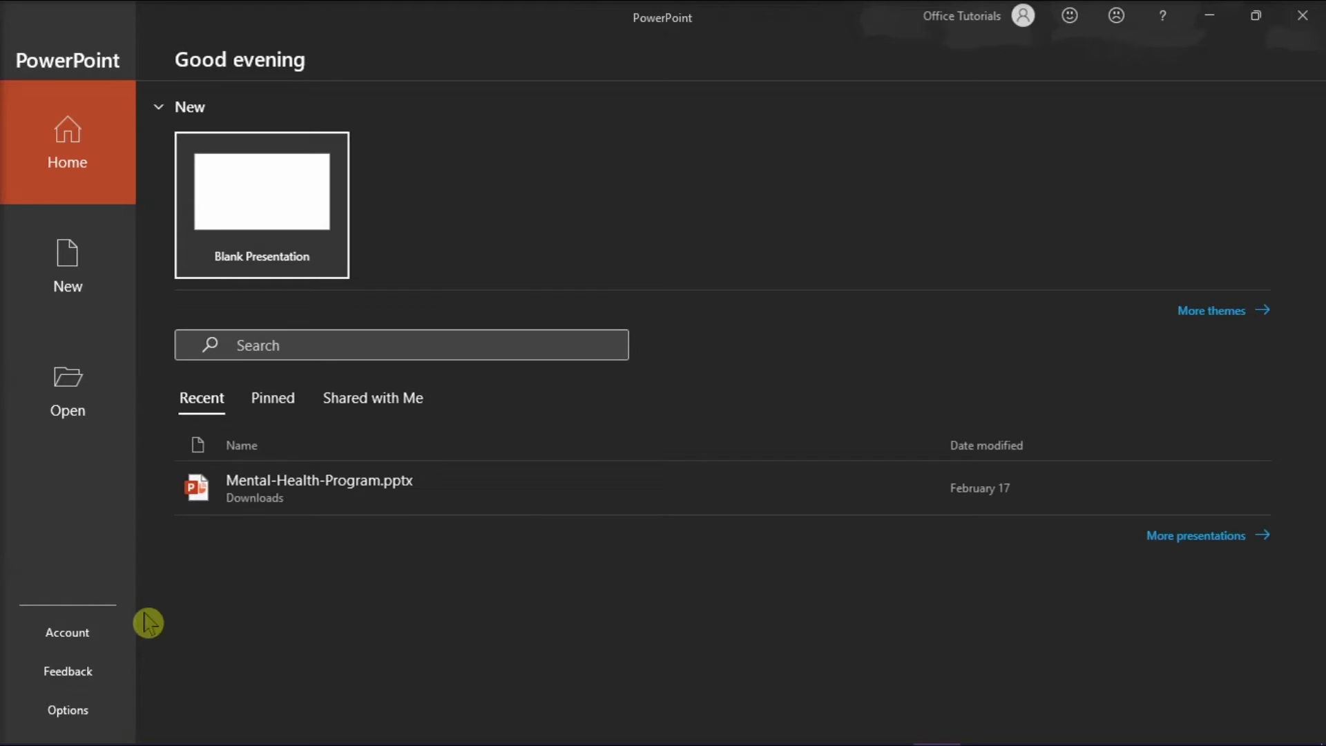
{"action": "left_click", "coordinate": [293, 237]}
{"action": "left_click", "coordinate": [518, 306]}
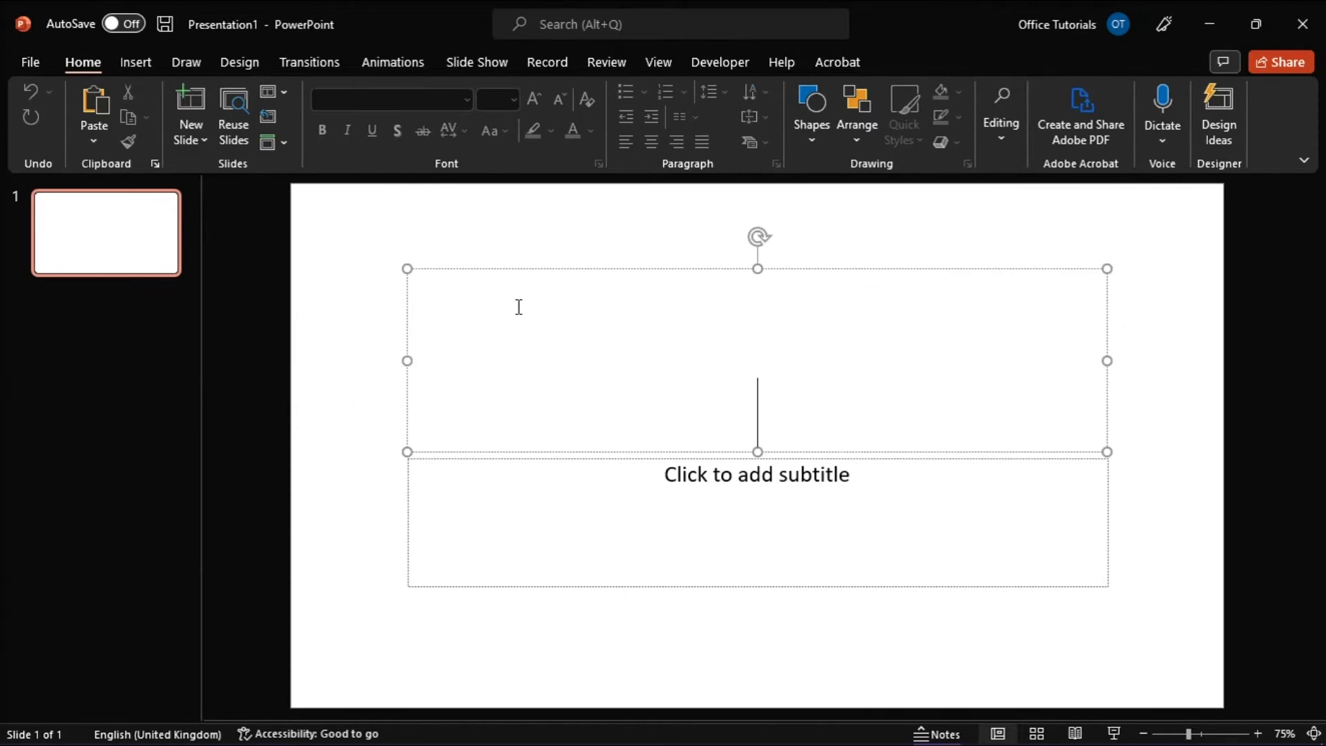
{"action": "key", "text": "Escape"}
{"action": "key", "text": "Delete"}
{"action": "key", "text": "Delete"}
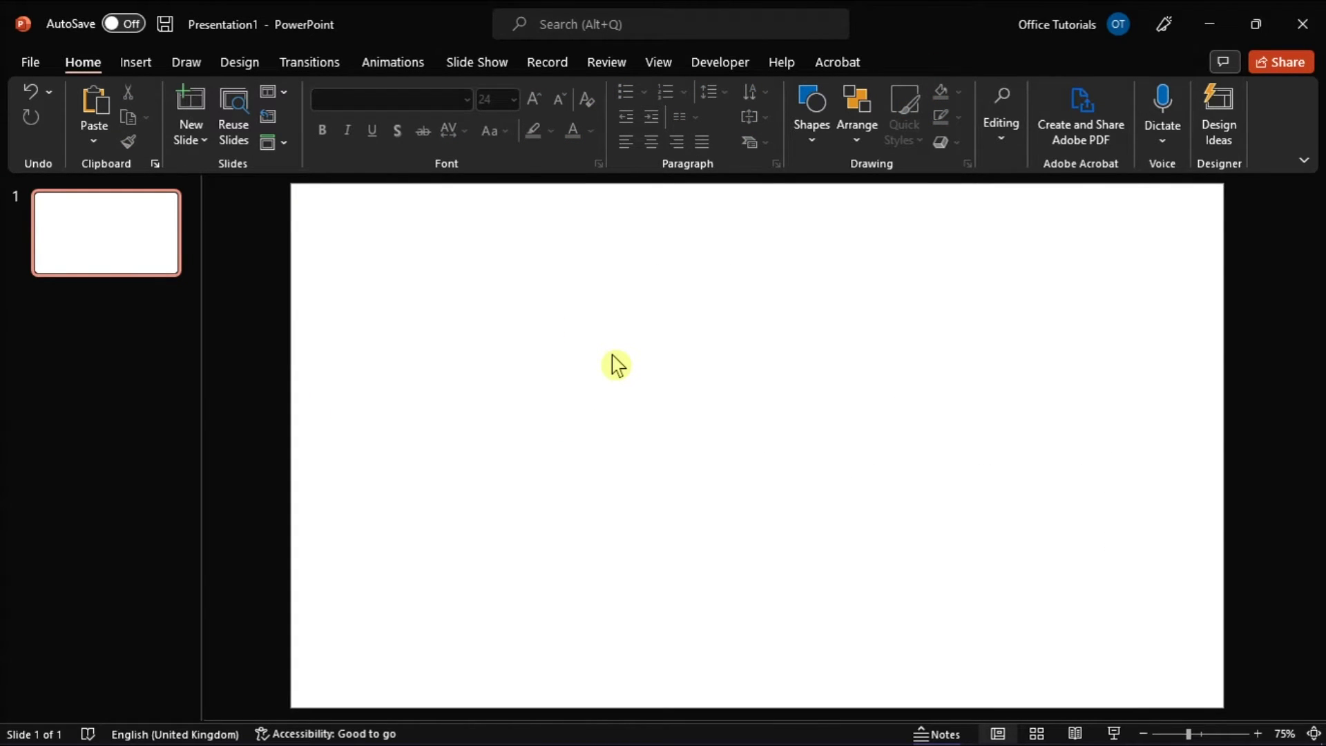
Paste the report cover onto the slide as a picture and rotate it right 90°.
{"action": "right_click", "coordinate": [617, 364]}
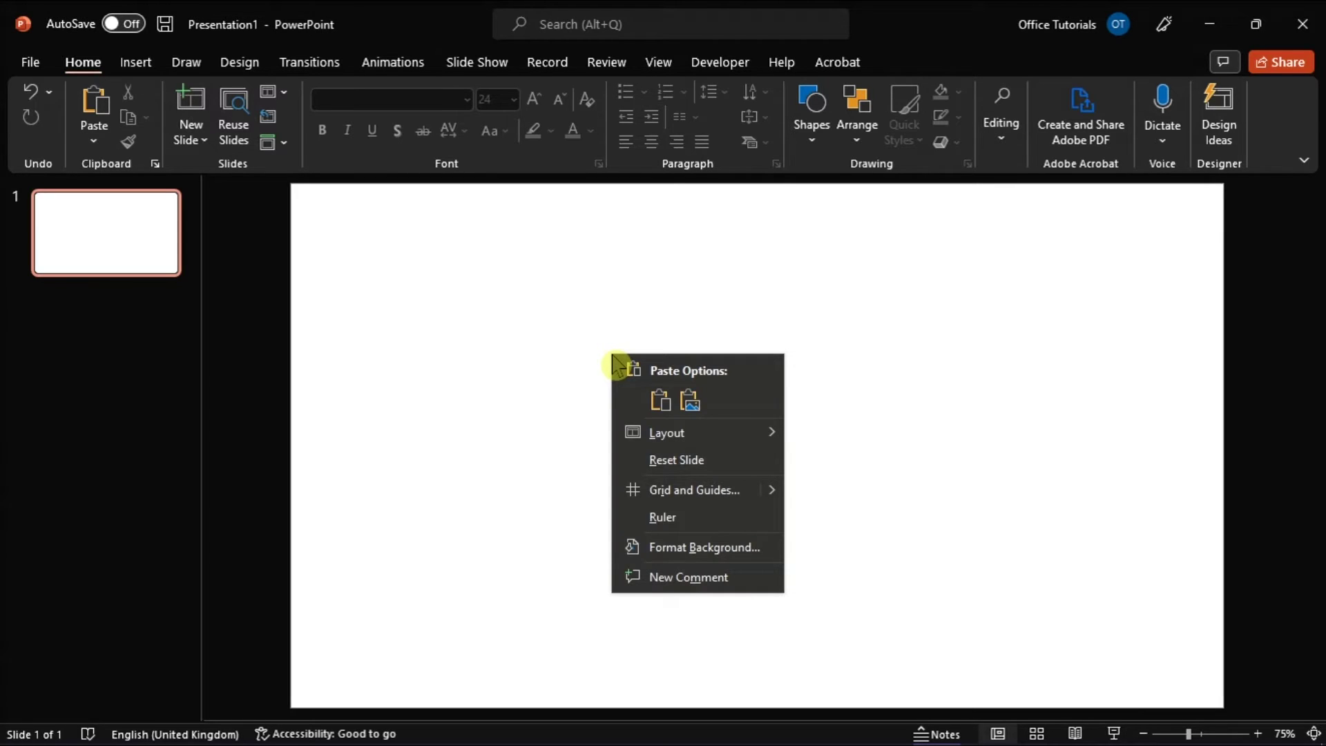
{"action": "left_click", "coordinate": [691, 400]}
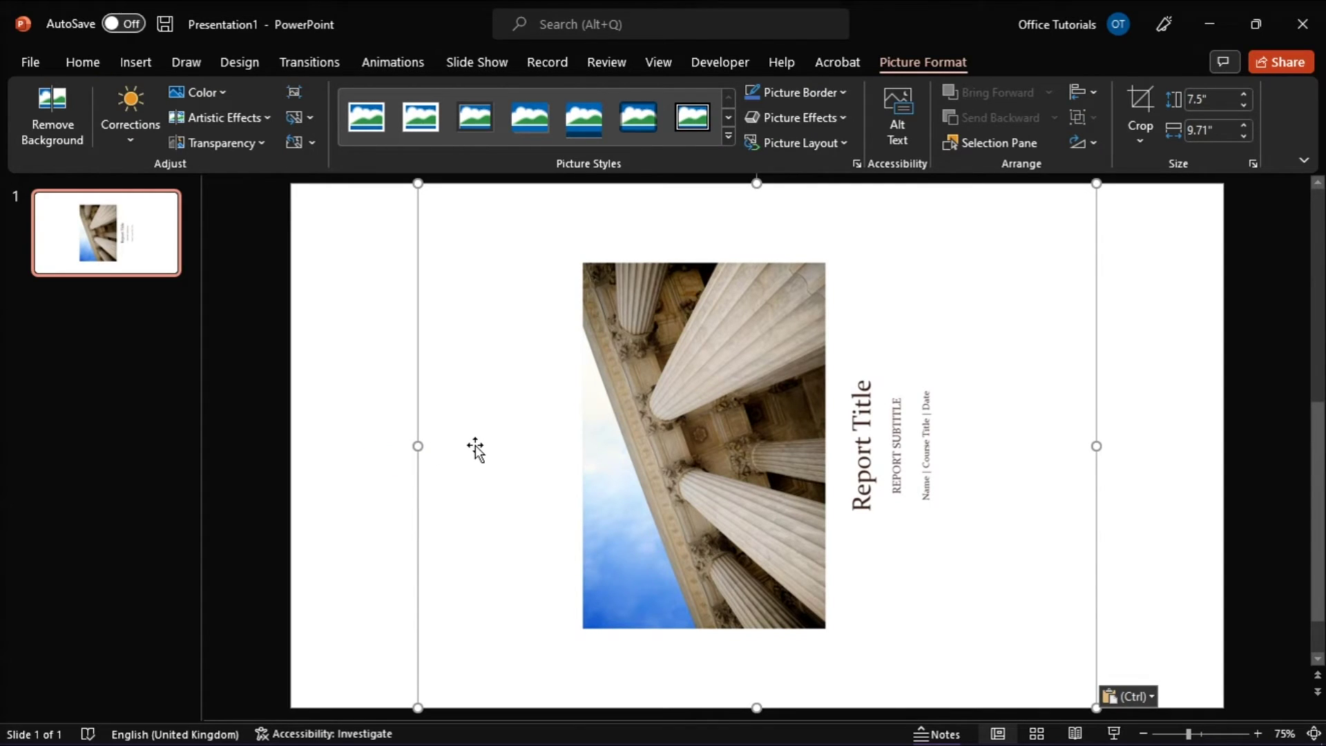
{"action": "left_click", "coordinate": [1088, 150]}
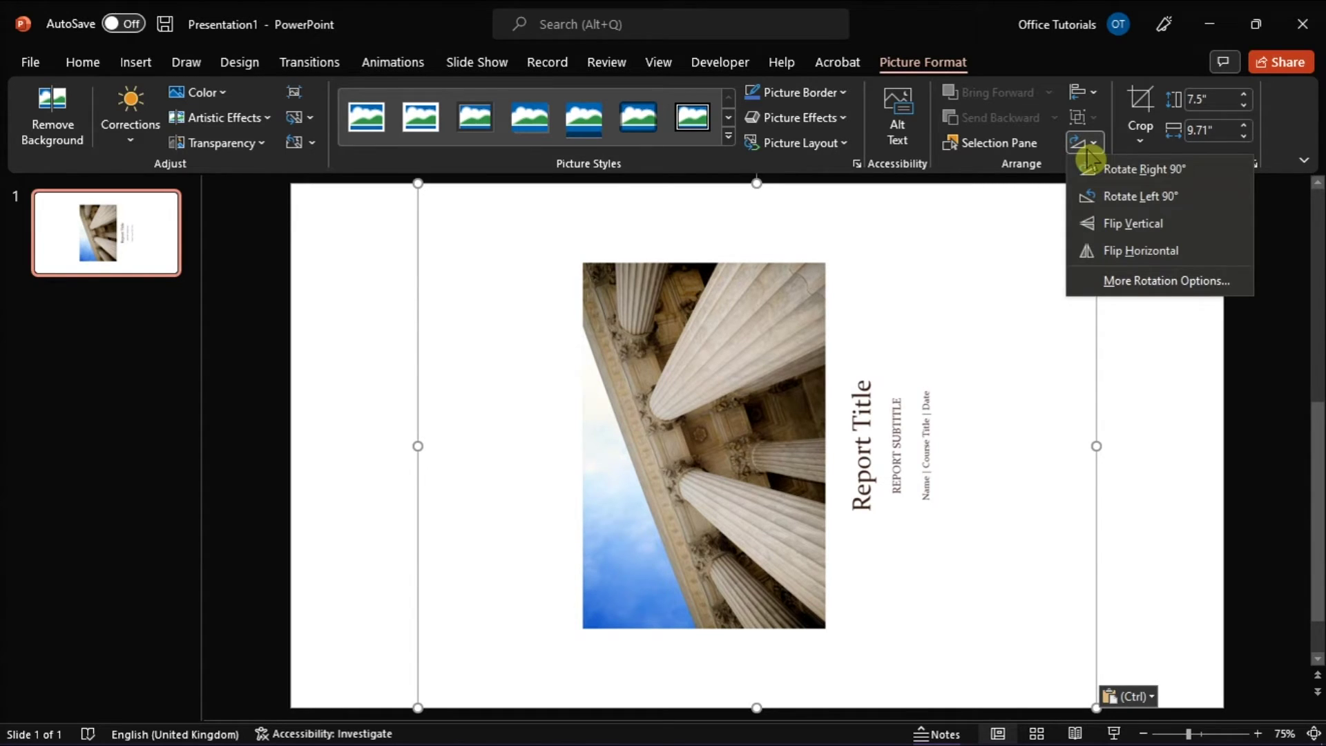
{"action": "left_click", "coordinate": [1182, 170]}
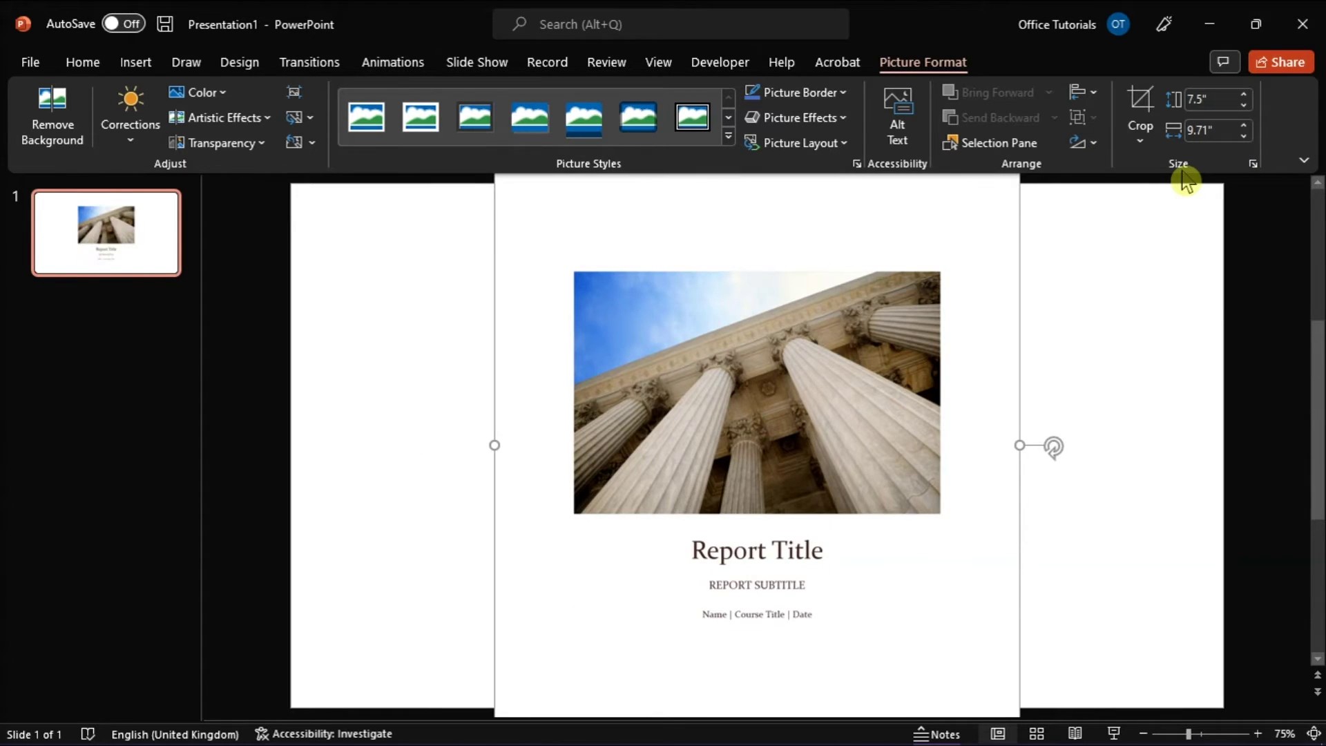
Copy the upright cover picture and paste it as a picture onto OneNote's MS Tutorials page.
{"action": "right_click", "coordinate": [772, 379]}
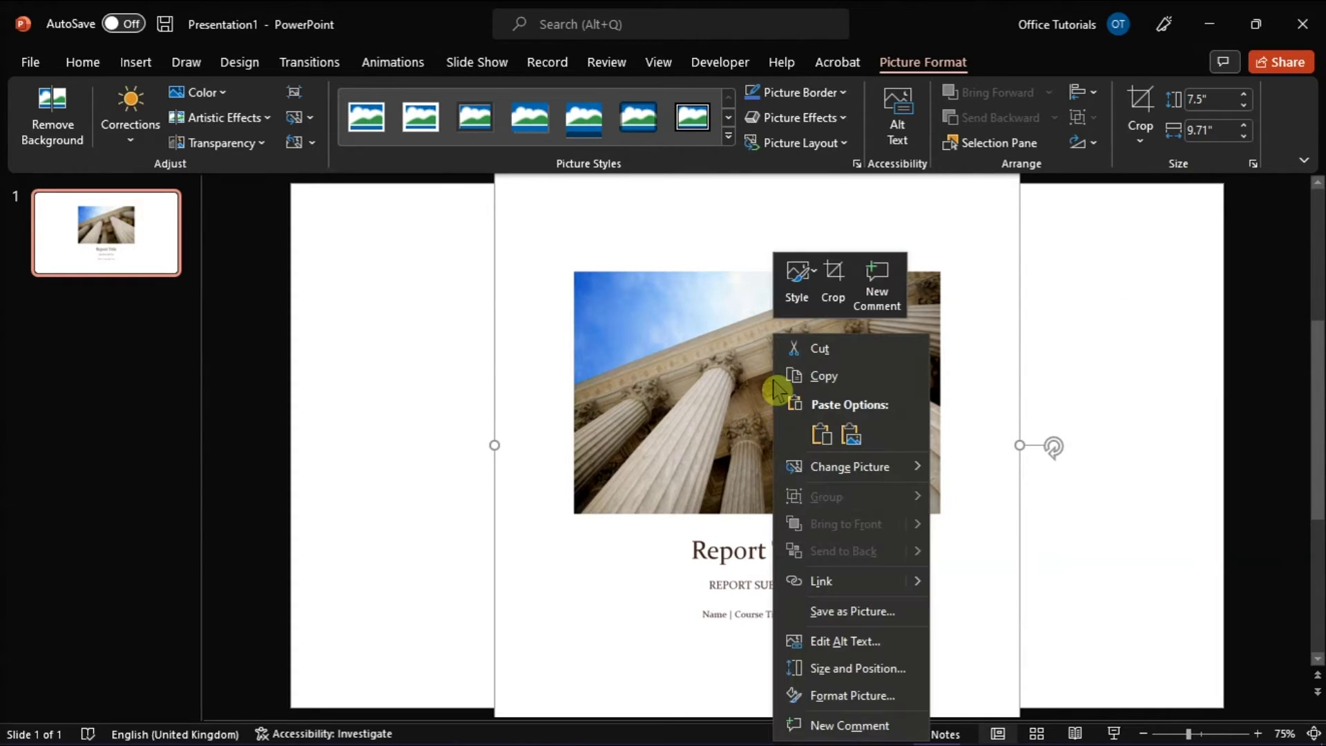
{"action": "left_click", "coordinate": [888, 375]}
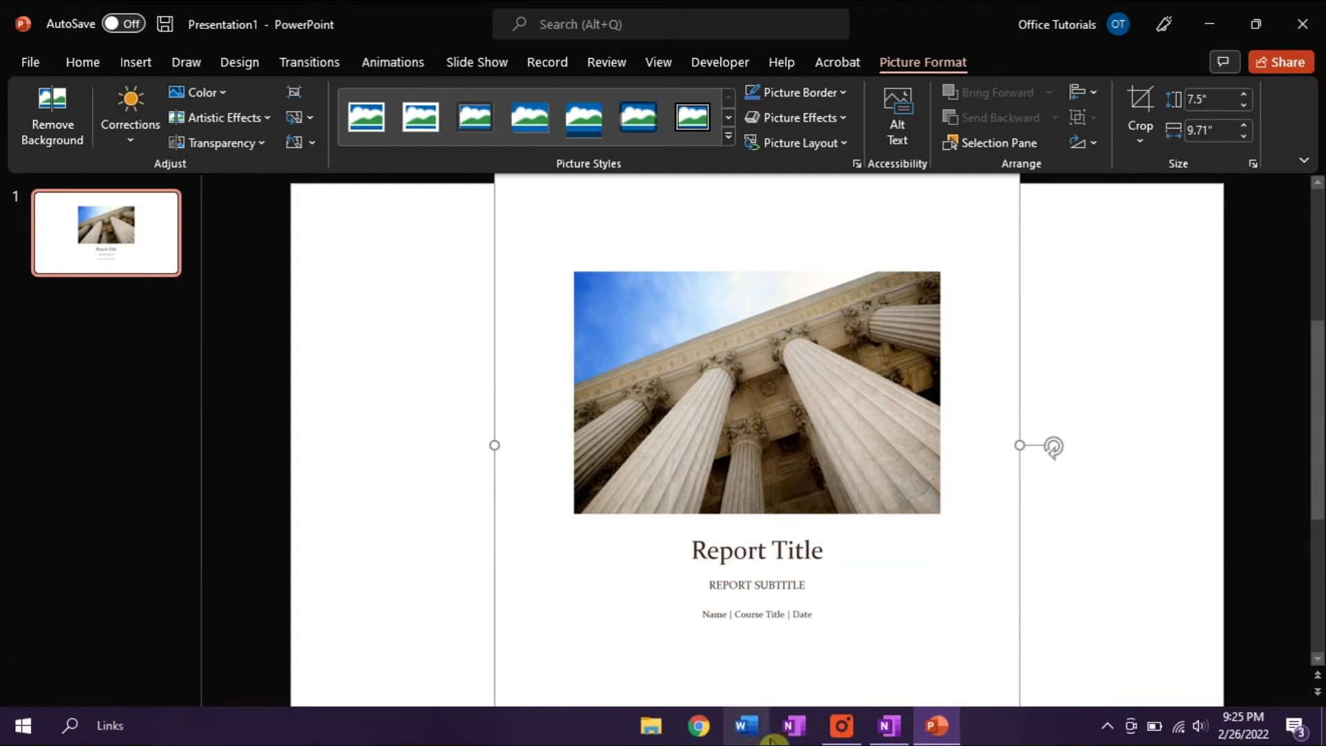
{"action": "left_click", "coordinate": [888, 725]}
{"action": "right_click", "coordinate": [506, 241]}
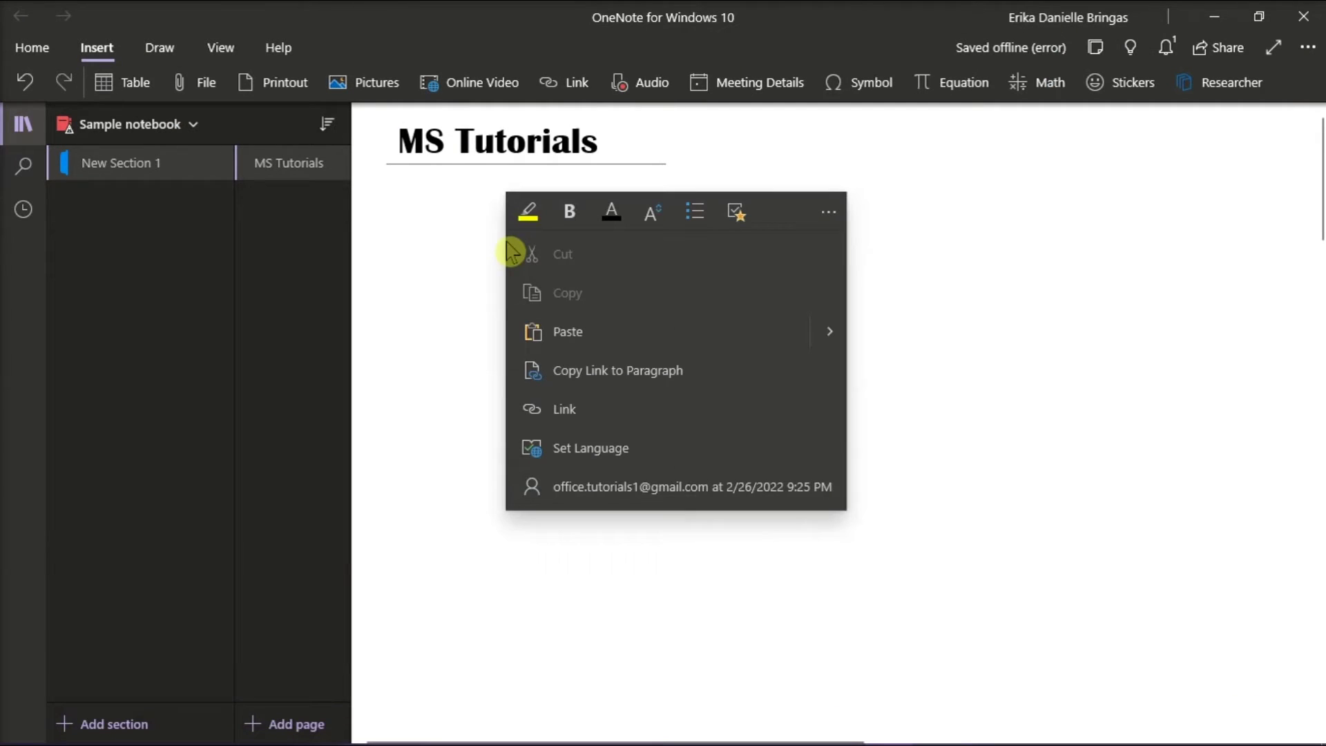
{"action": "left_click", "coordinate": [830, 331]}
{"action": "left_click", "coordinate": [953, 486]}
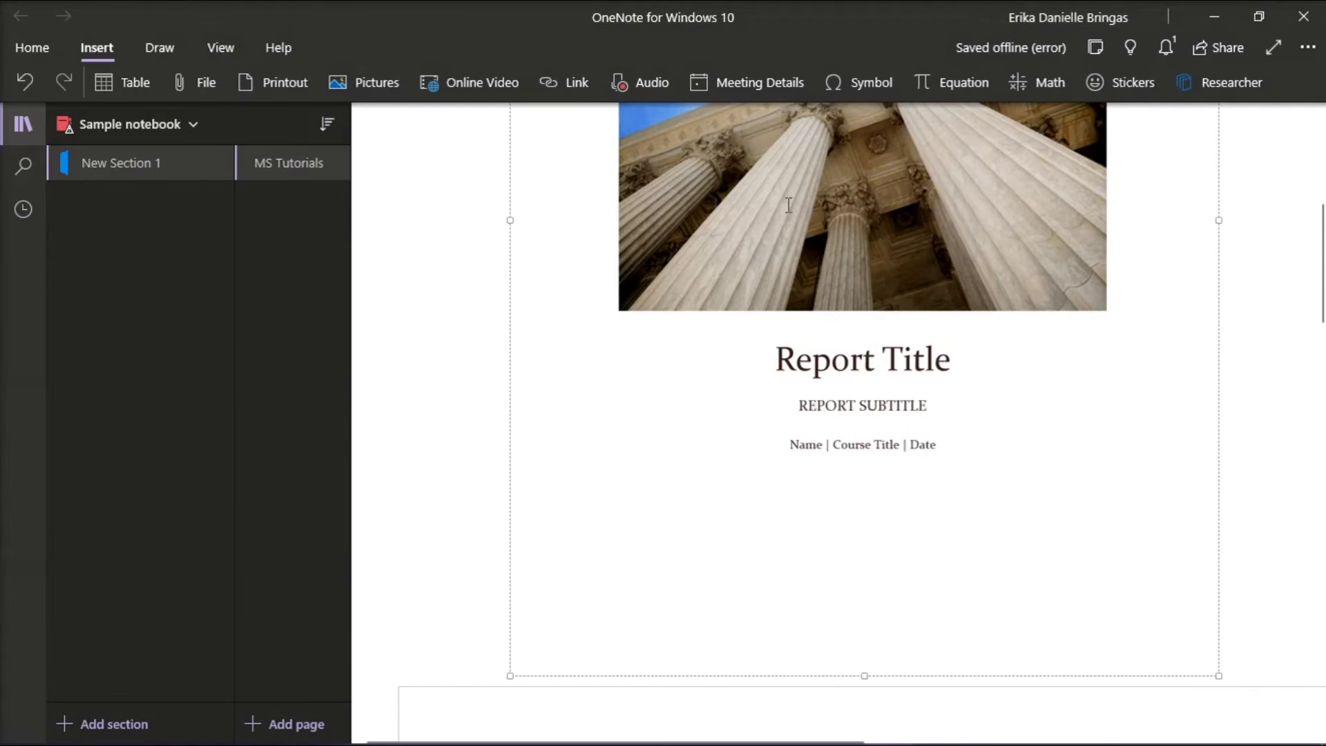
Copy the sideways Sample Essay page onto the PowerPoint slide and rotate it right 90°.
{"action": "scroll", "coordinate": [794, 341], "scroll_direction": "down", "scroll_amount": 10}
{"action": "right_click", "coordinate": [801, 352]}
{"action": "left_click", "coordinate": [850, 356]}
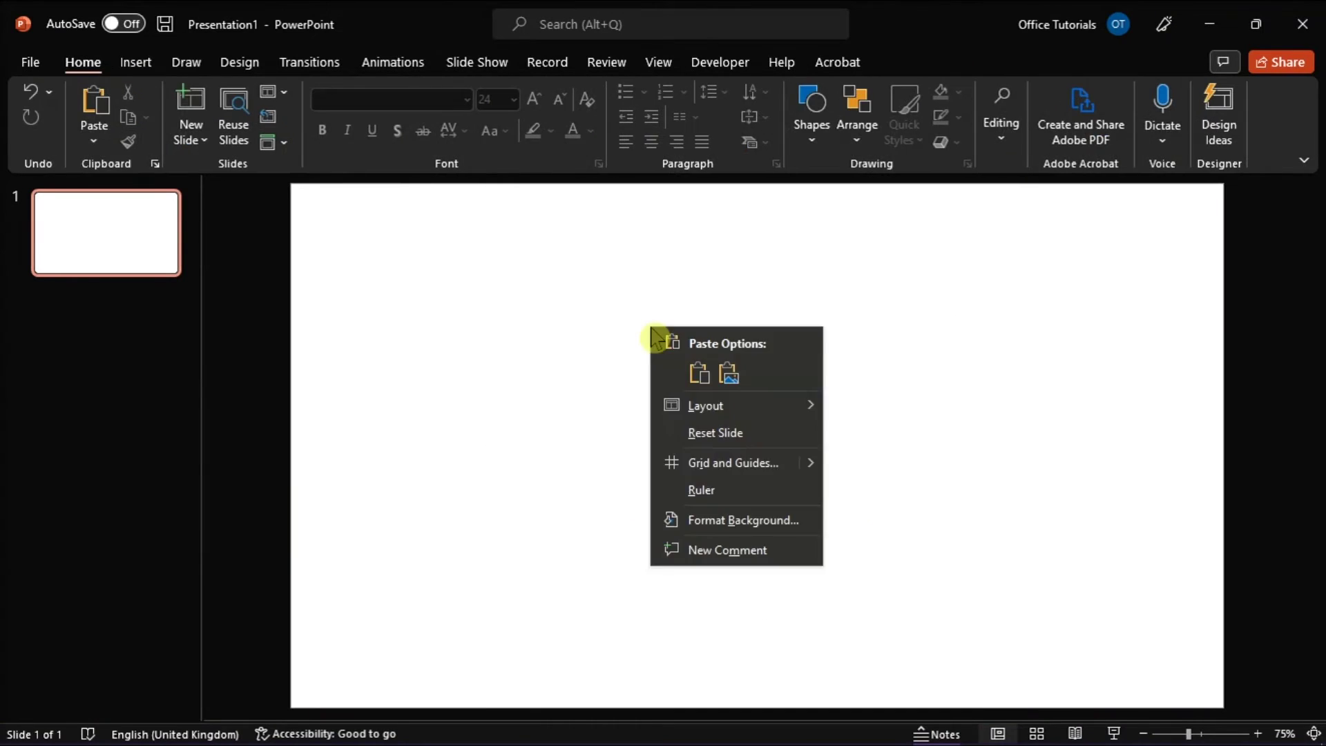
{"action": "left_click", "coordinate": [700, 377]}
{"action": "left_click", "coordinate": [1081, 142]}
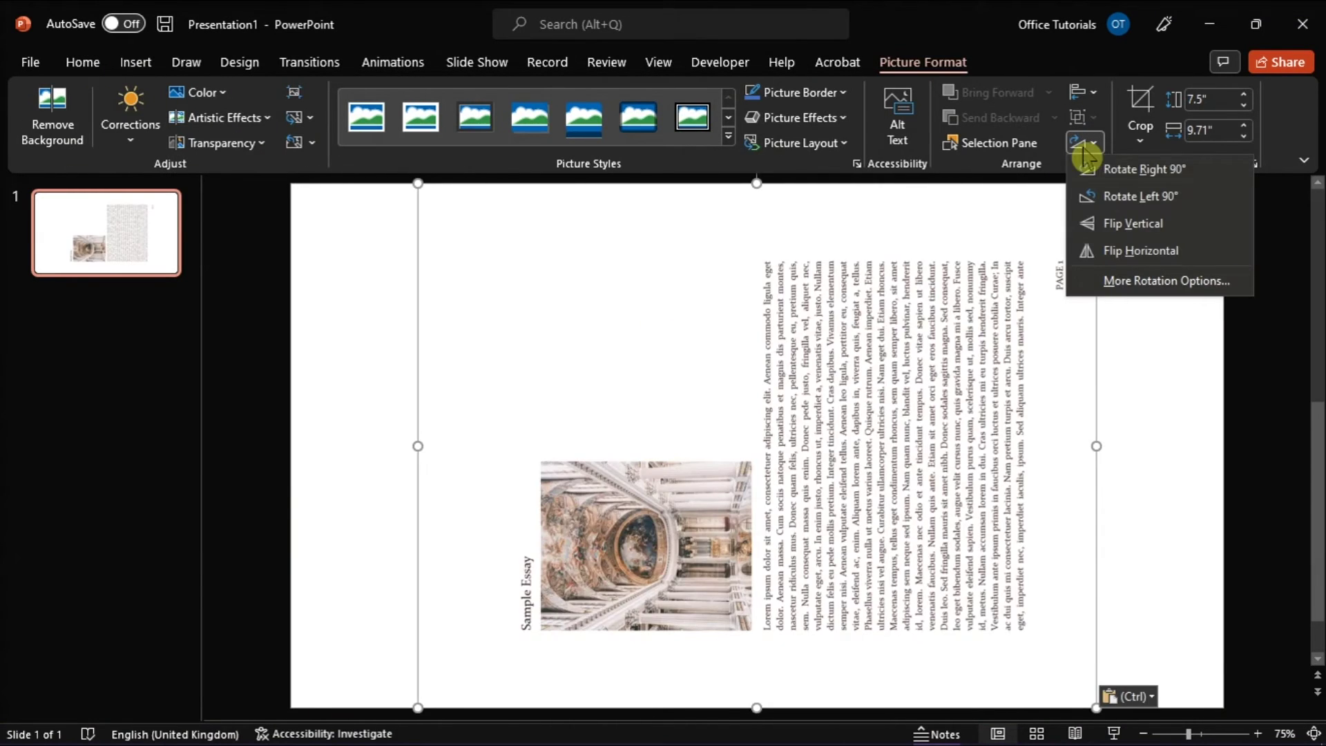
{"action": "left_click", "coordinate": [1139, 169]}
Copy the upright Sample Essay page and paste it as a picture on the OneNote page.
{"action": "right_click", "coordinate": [788, 335]}
{"action": "left_click", "coordinate": [839, 379]}
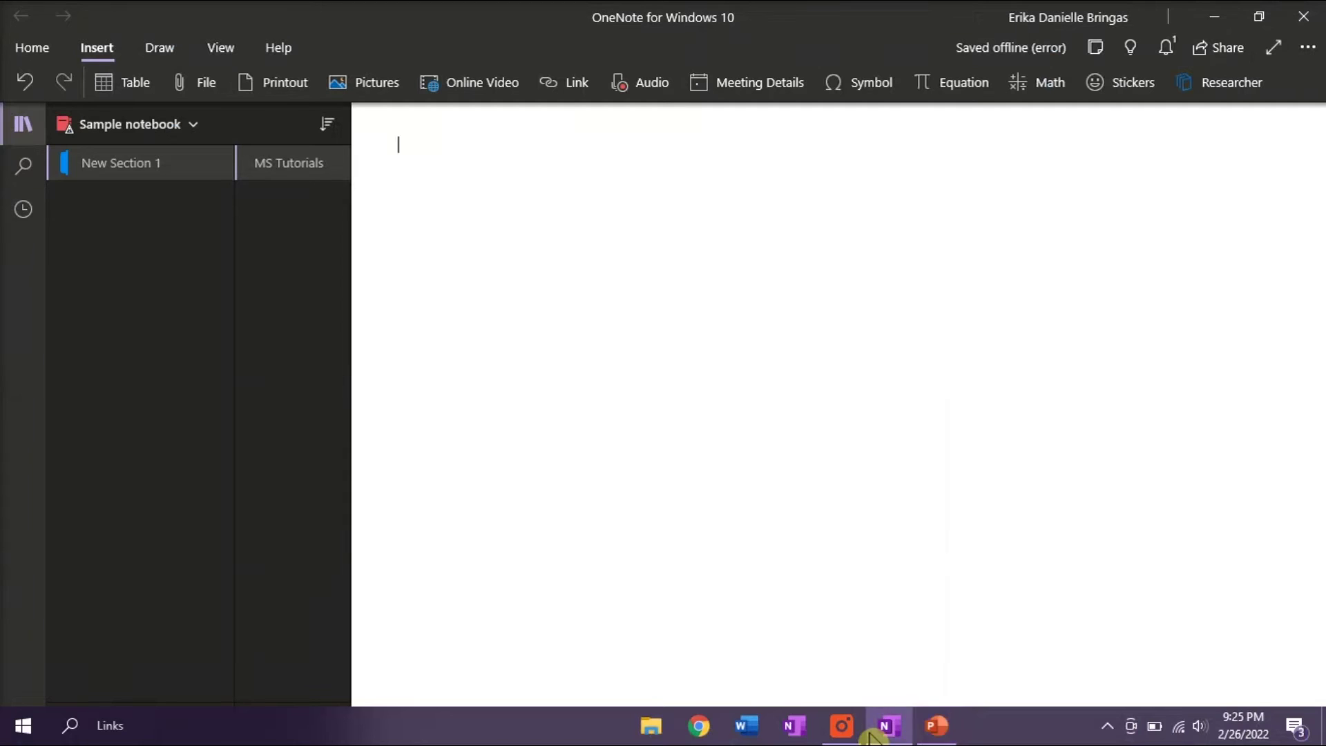
{"action": "right_click", "coordinate": [562, 189]}
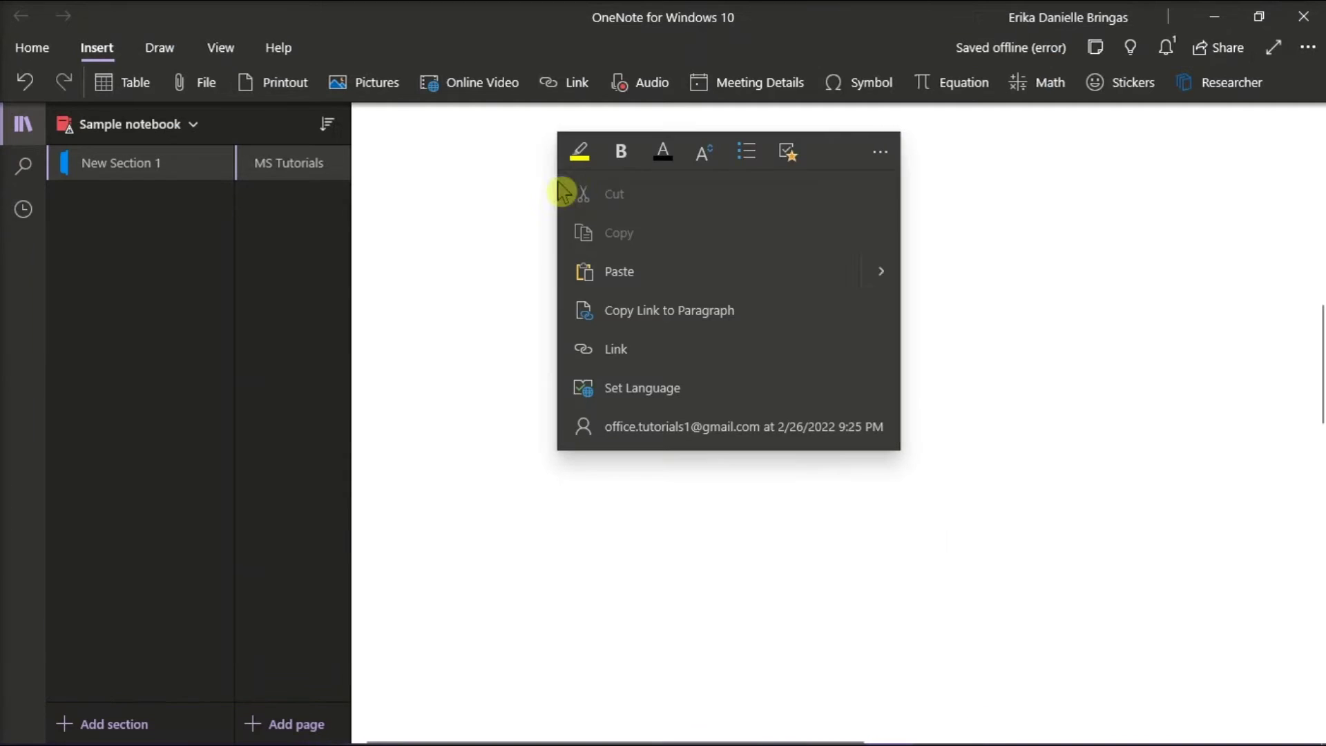
{"action": "mouse_move", "coordinate": [621, 272]}
{"action": "left_click", "coordinate": [991, 425]}
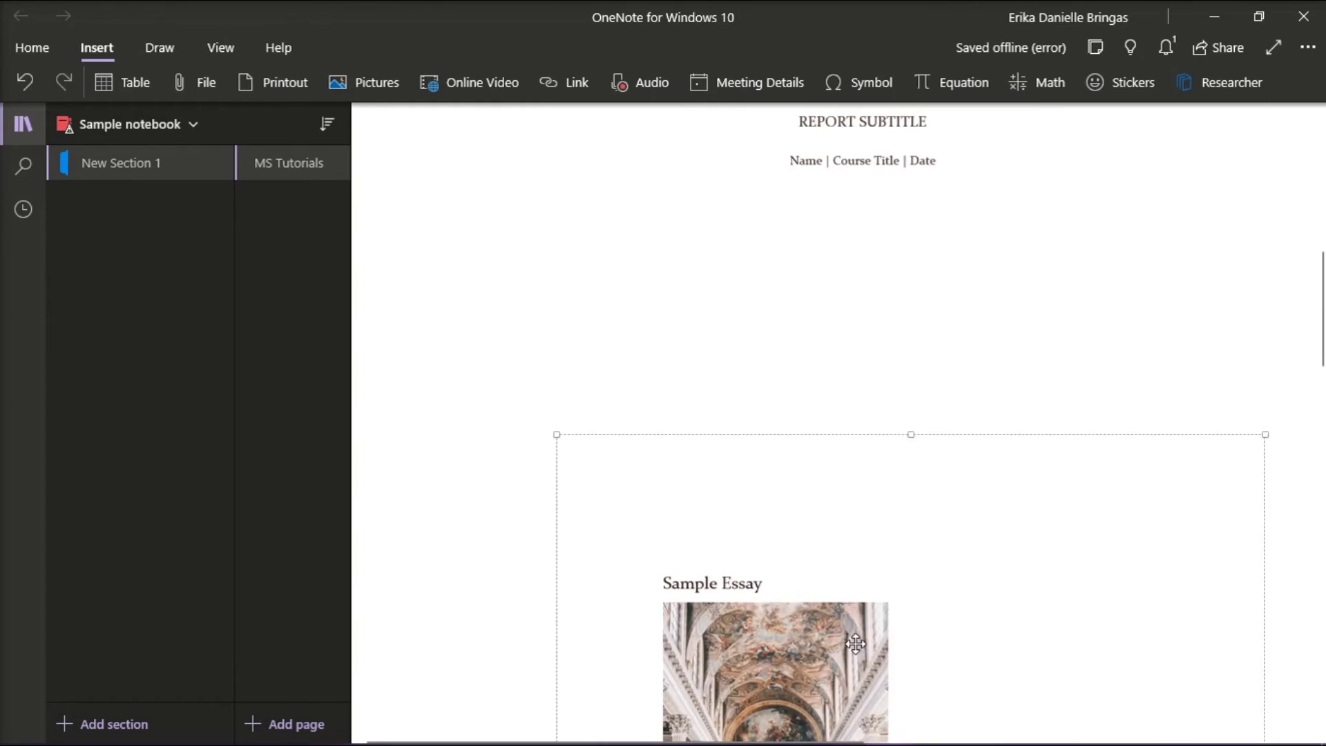
Cut the sideways text page from OneNote, paste it on the slide, and rotate it right 90°.
{"action": "right_click", "coordinate": [794, 442]}
{"action": "left_click", "coordinate": [897, 379]}
{"action": "right_click", "coordinate": [901, 415]}
{"action": "left_click", "coordinate": [901, 421]}
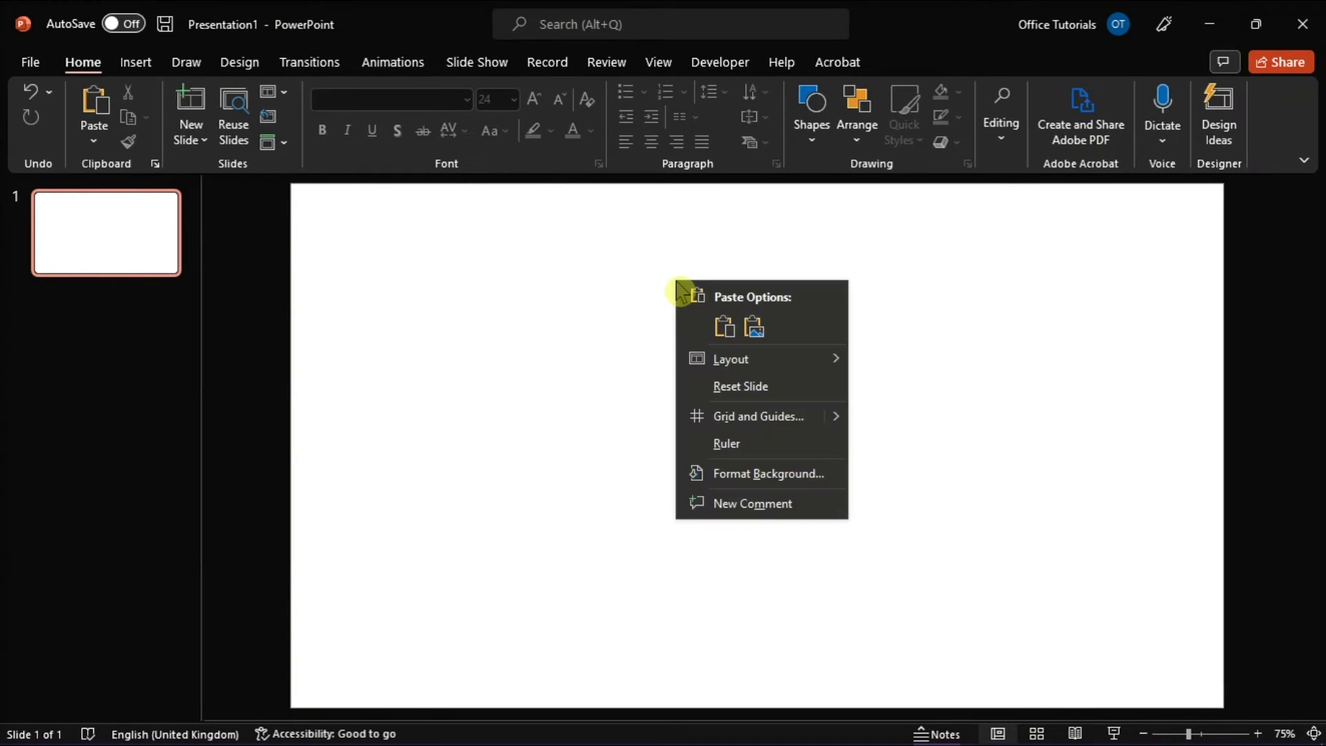
{"action": "left_click", "coordinate": [720, 325]}
{"action": "left_click", "coordinate": [1083, 142]}
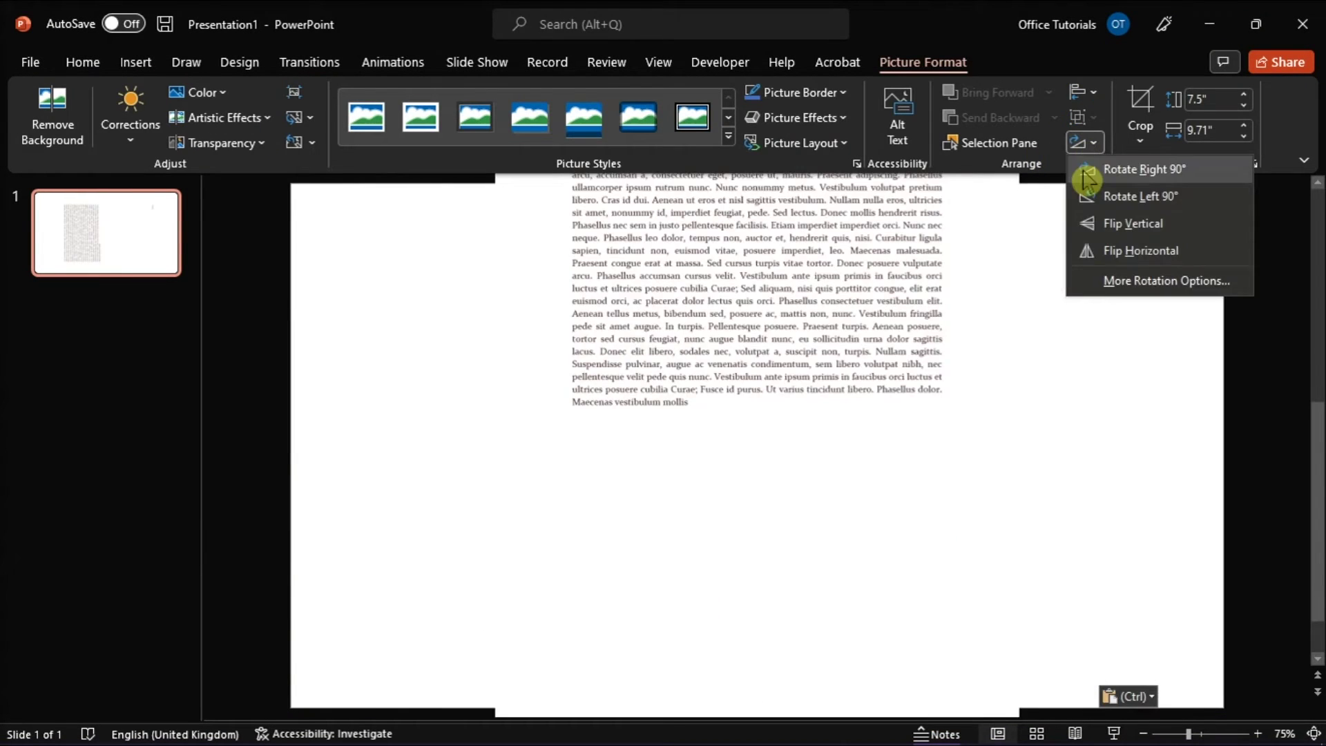
{"action": "left_click", "coordinate": [1089, 172]}
Cut the upright text page and paste it as a picture below the earlier OneNote pages.
{"action": "right_click", "coordinate": [874, 330]}
{"action": "left_click", "coordinate": [897, 347]}
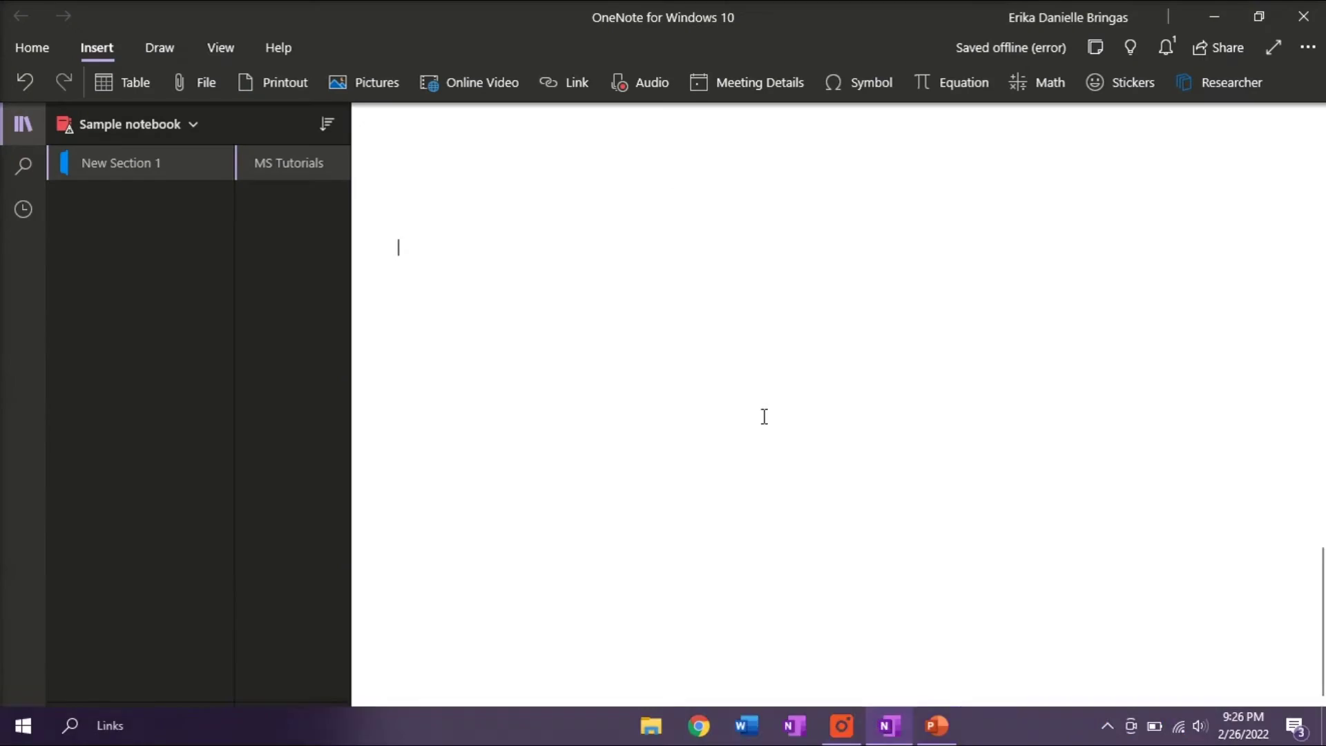
{"action": "right_click", "coordinate": [764, 416]}
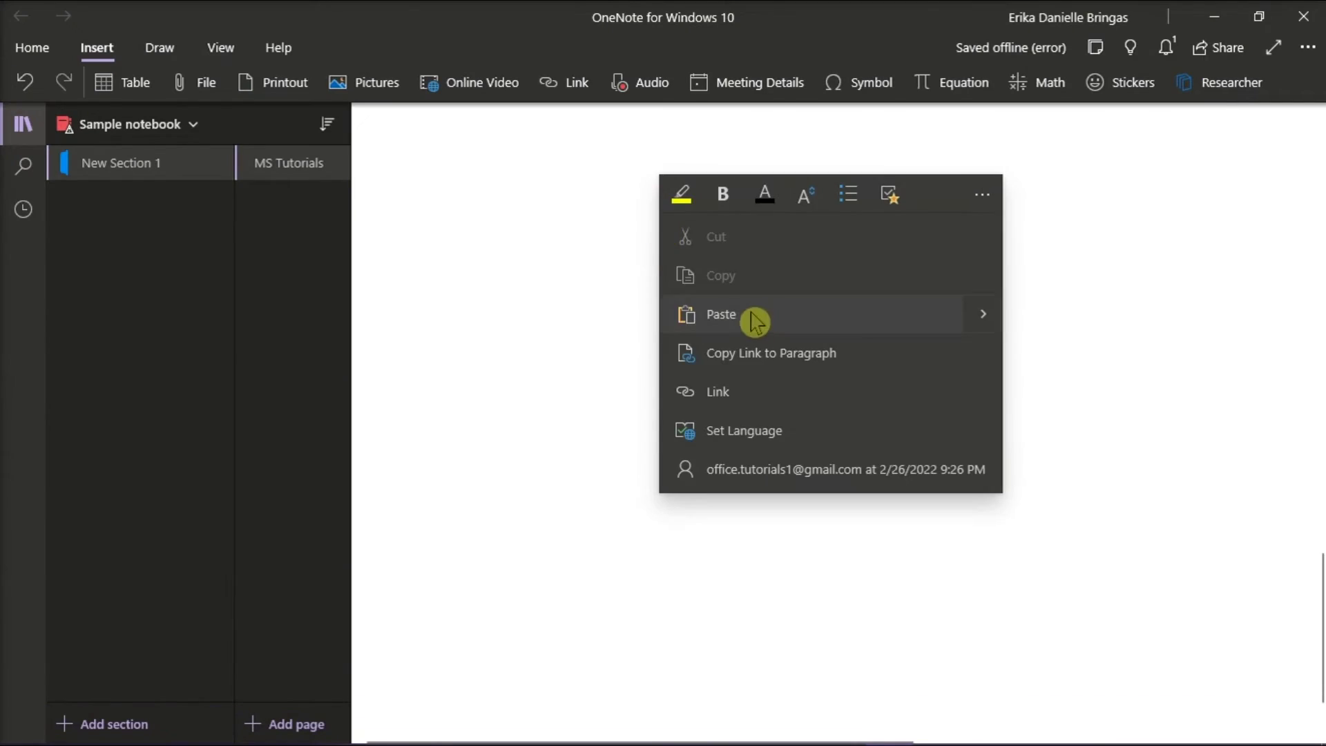
{"action": "left_click", "coordinate": [755, 320]}
{"action": "scroll", "coordinate": [760, 345], "scroll_direction": "down", "scroll_amount": 5}
{"action": "scroll", "coordinate": [912, 420], "scroll_direction": "down", "scroll_amount": 4}
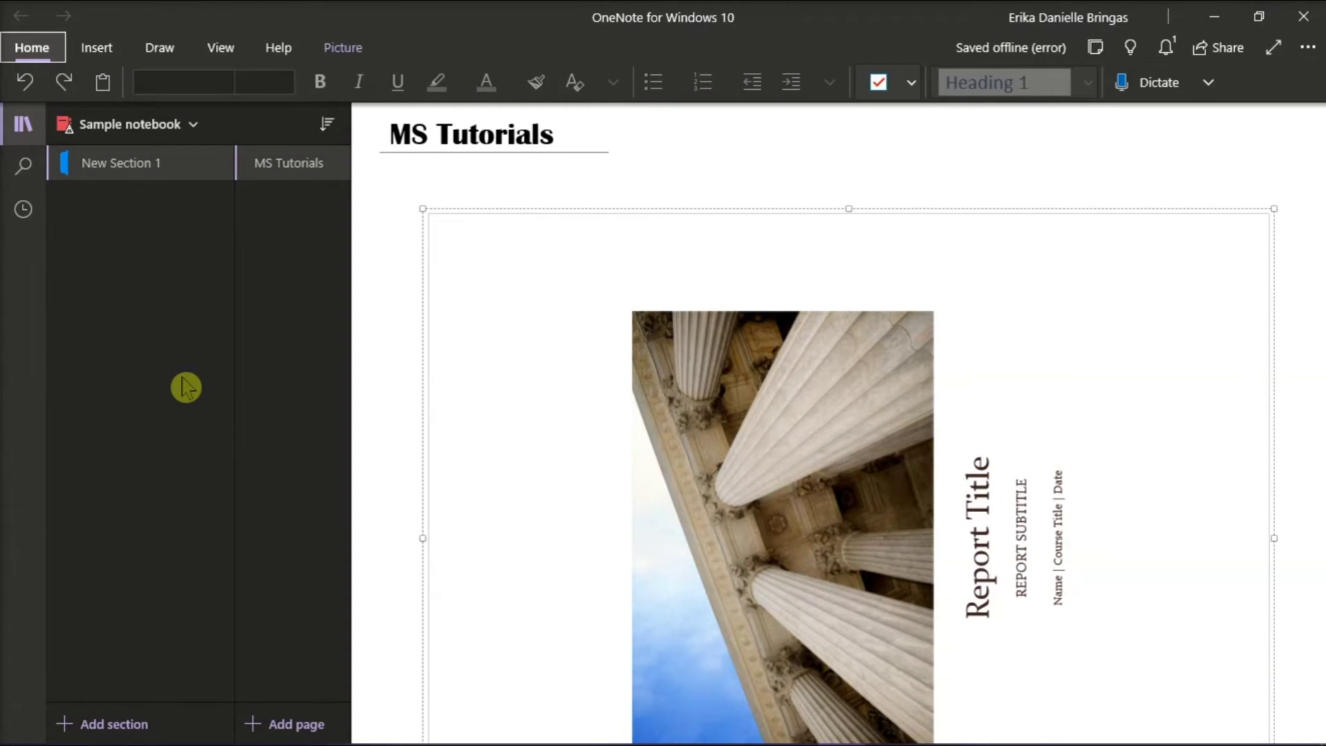
Remove the printout picture from the top of the MS Tutorials page, leaving only its title.
{"action": "left_click", "coordinate": [740, 350]}
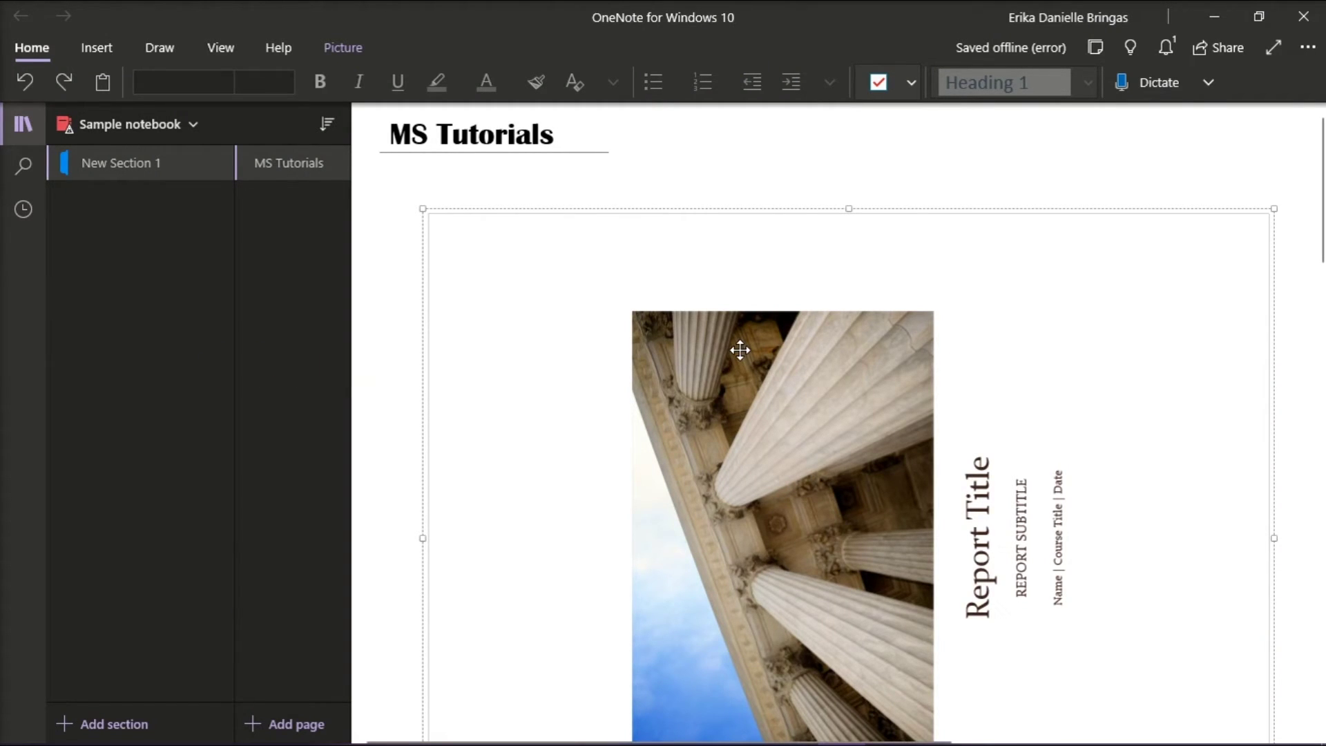
{"action": "right_click", "coordinate": [740, 350]}
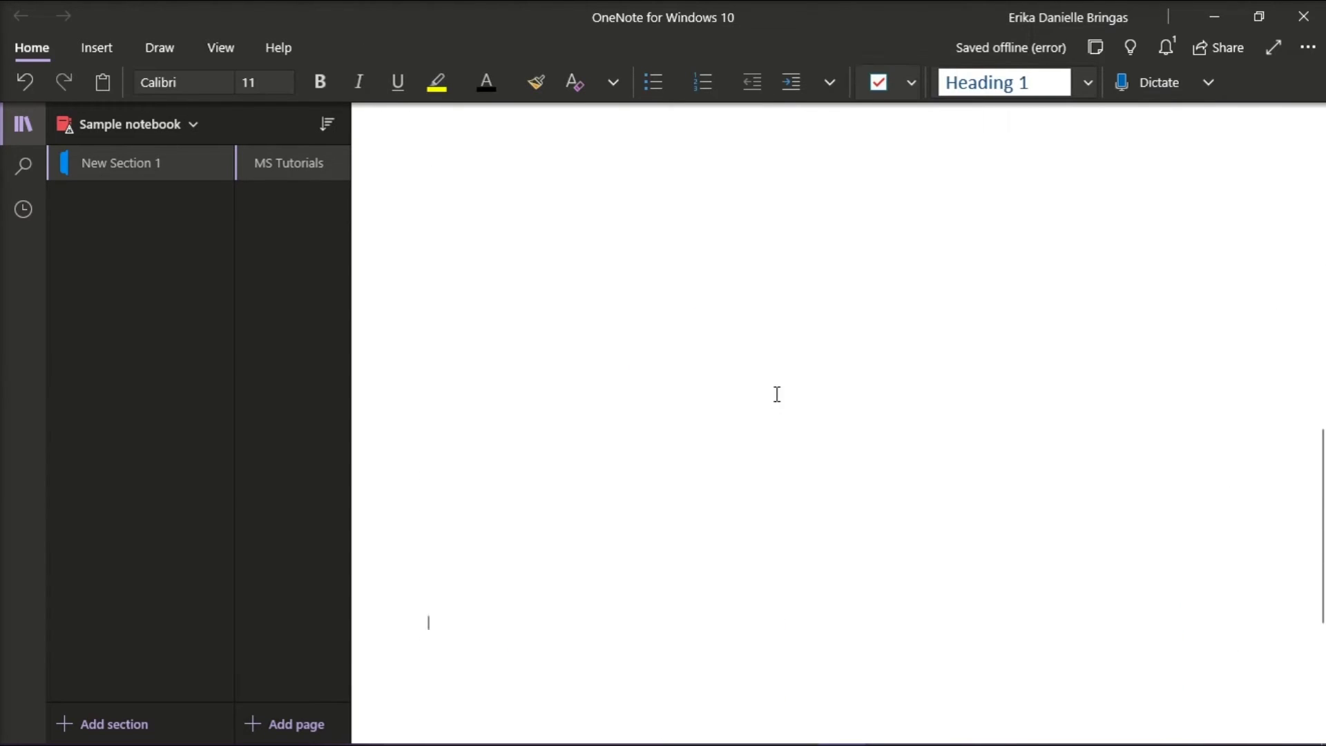
{"action": "scroll", "coordinate": [777, 394], "scroll_direction": "up", "scroll_amount": 5}
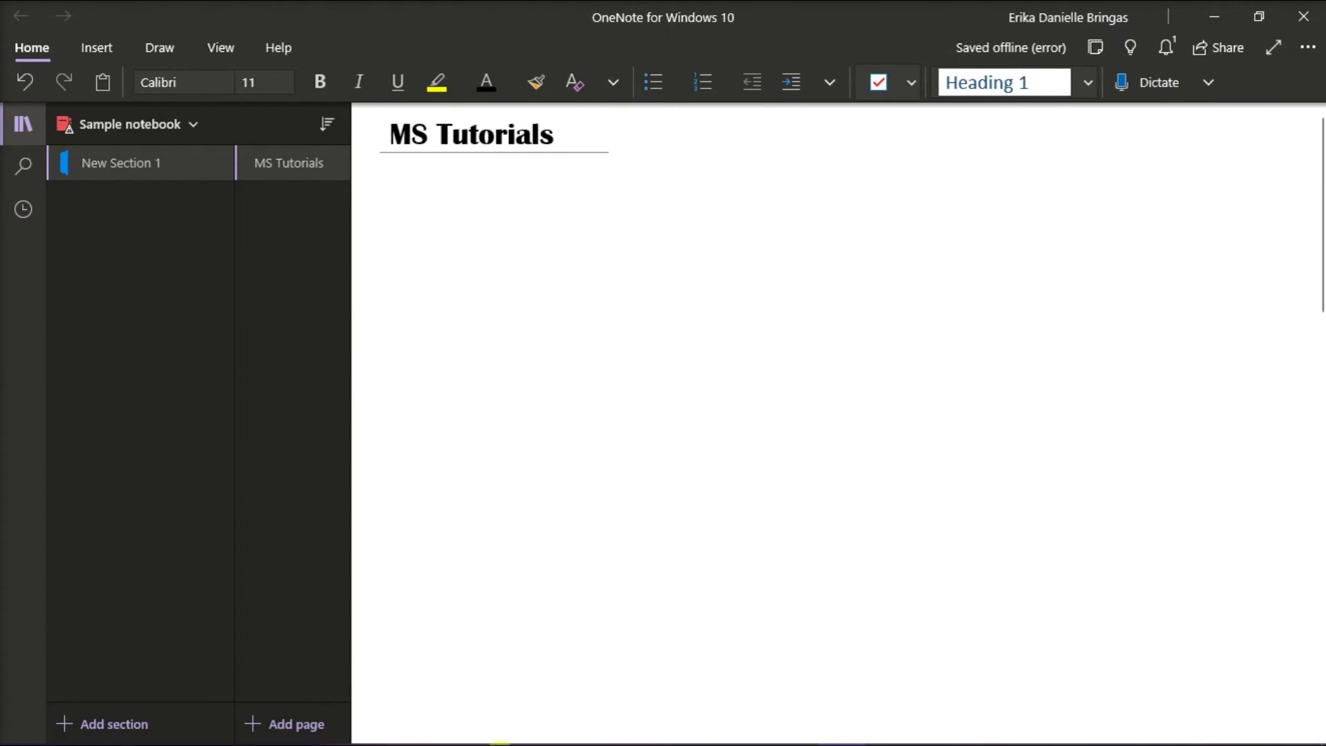
Open SAMPLE REPORT.pdf from the Documents folder with Google Chrome.
{"action": "left_click", "coordinate": [636, 730]}
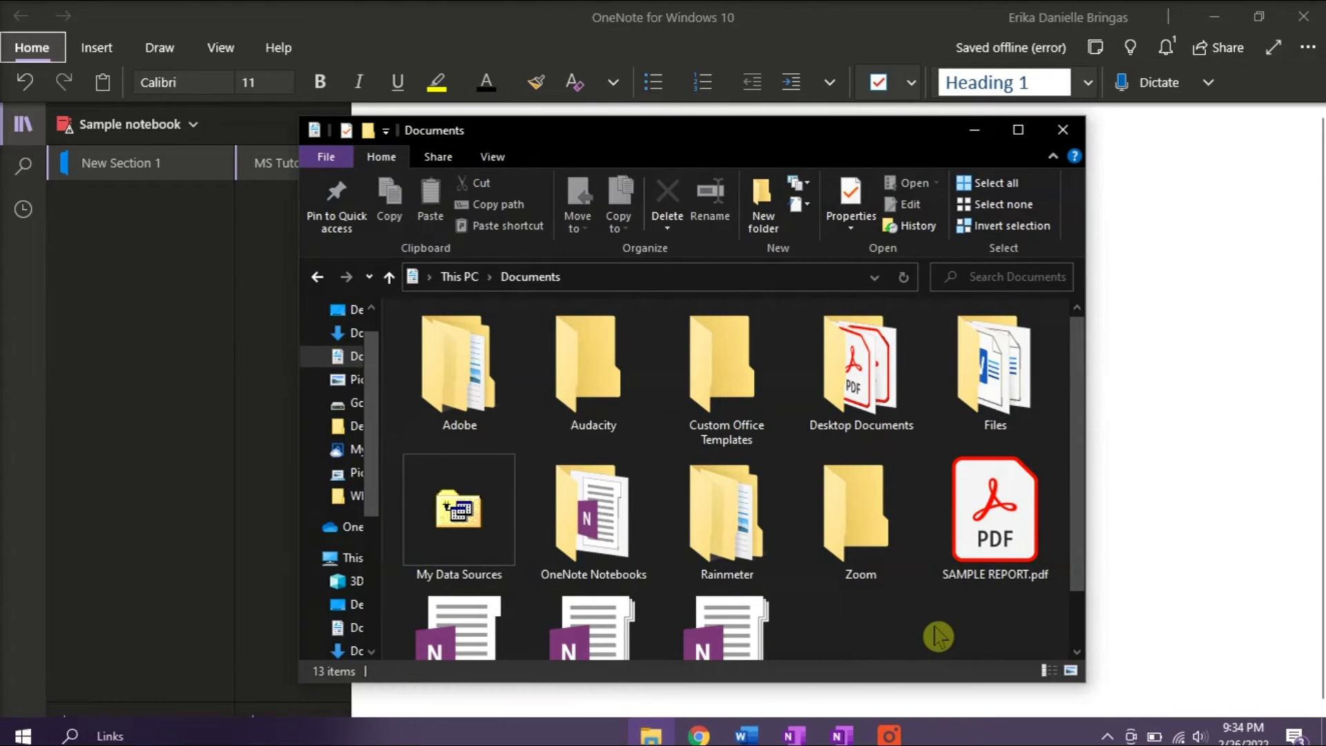
{"action": "left_click", "coordinate": [986, 545]}
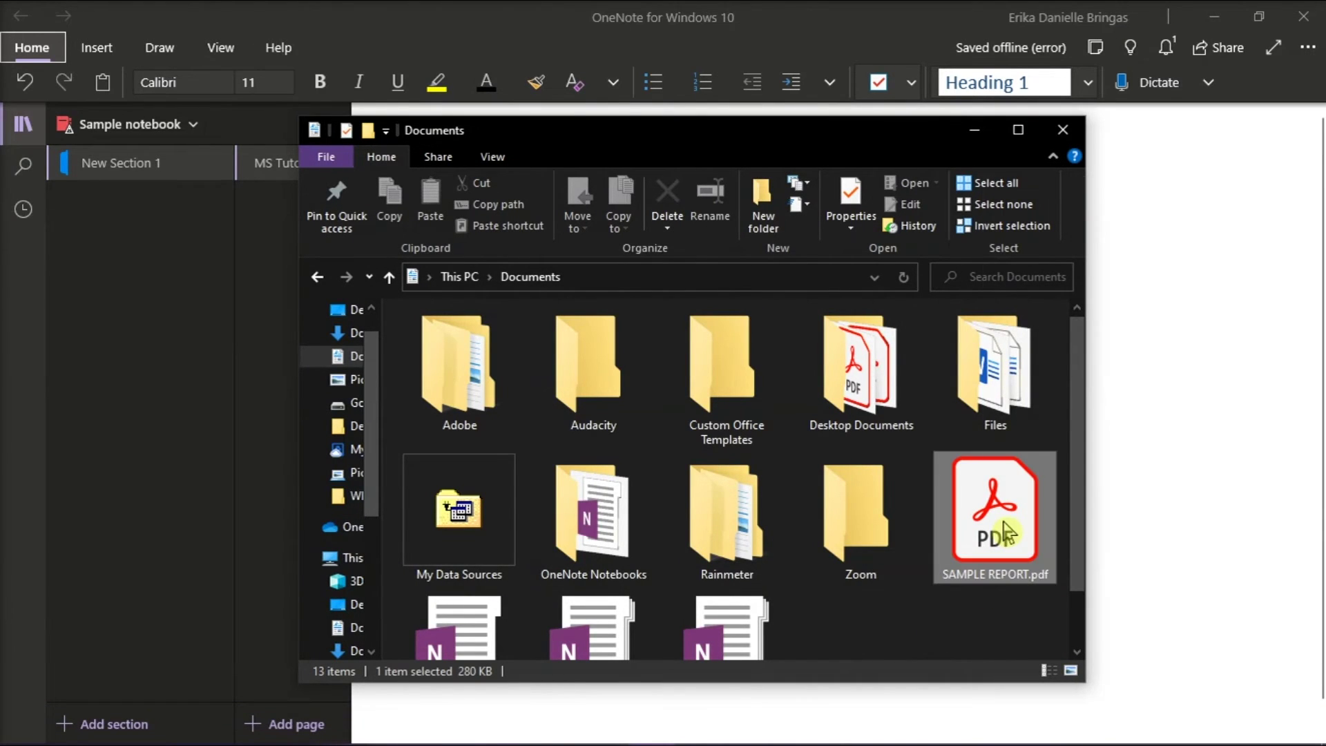
{"action": "right_click", "coordinate": [986, 546]}
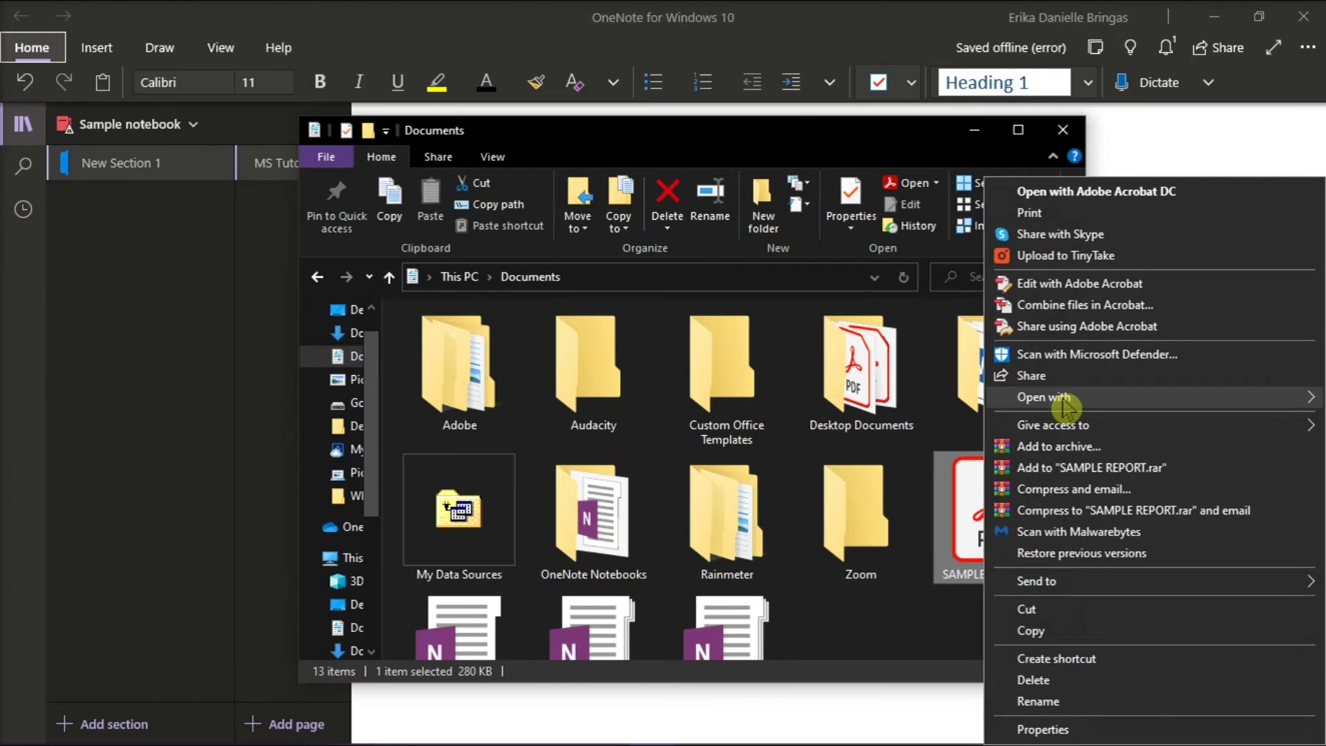
{"action": "mouse_move", "coordinate": [1067, 404]}
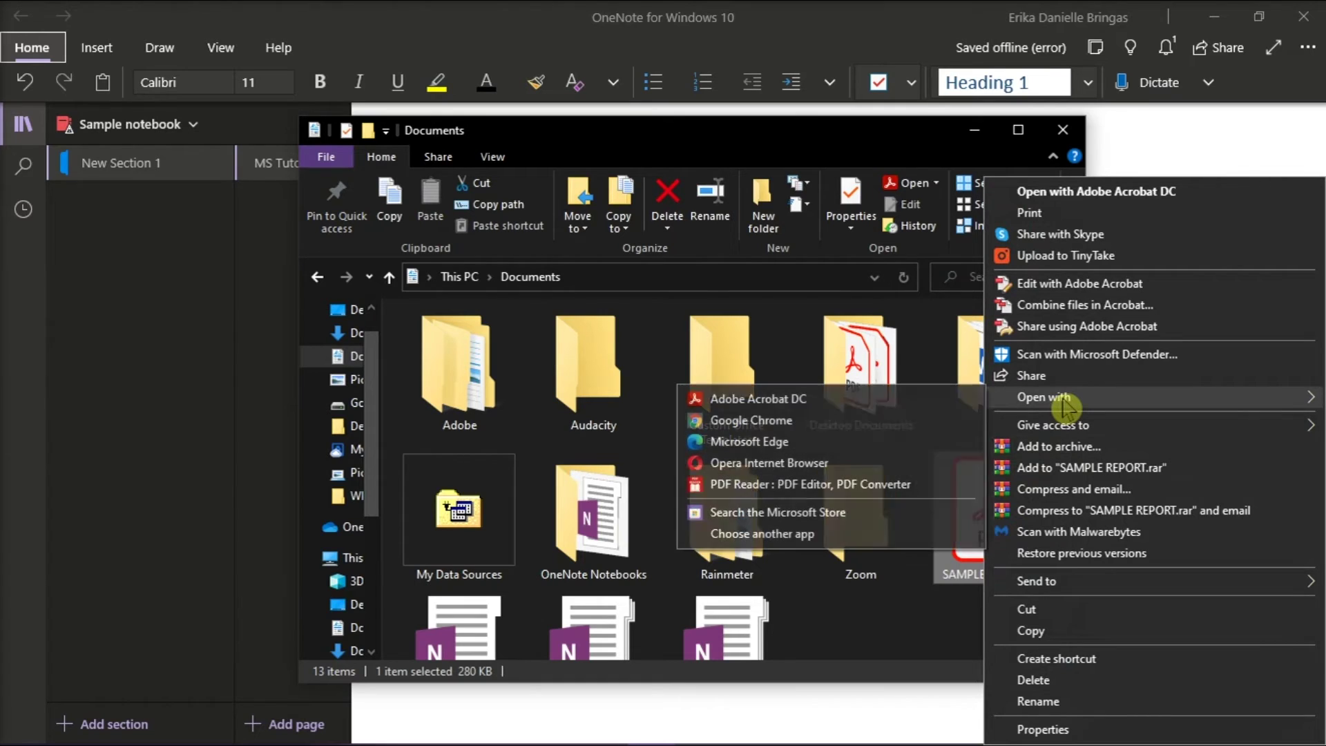
{"action": "left_click", "coordinate": [853, 429]}
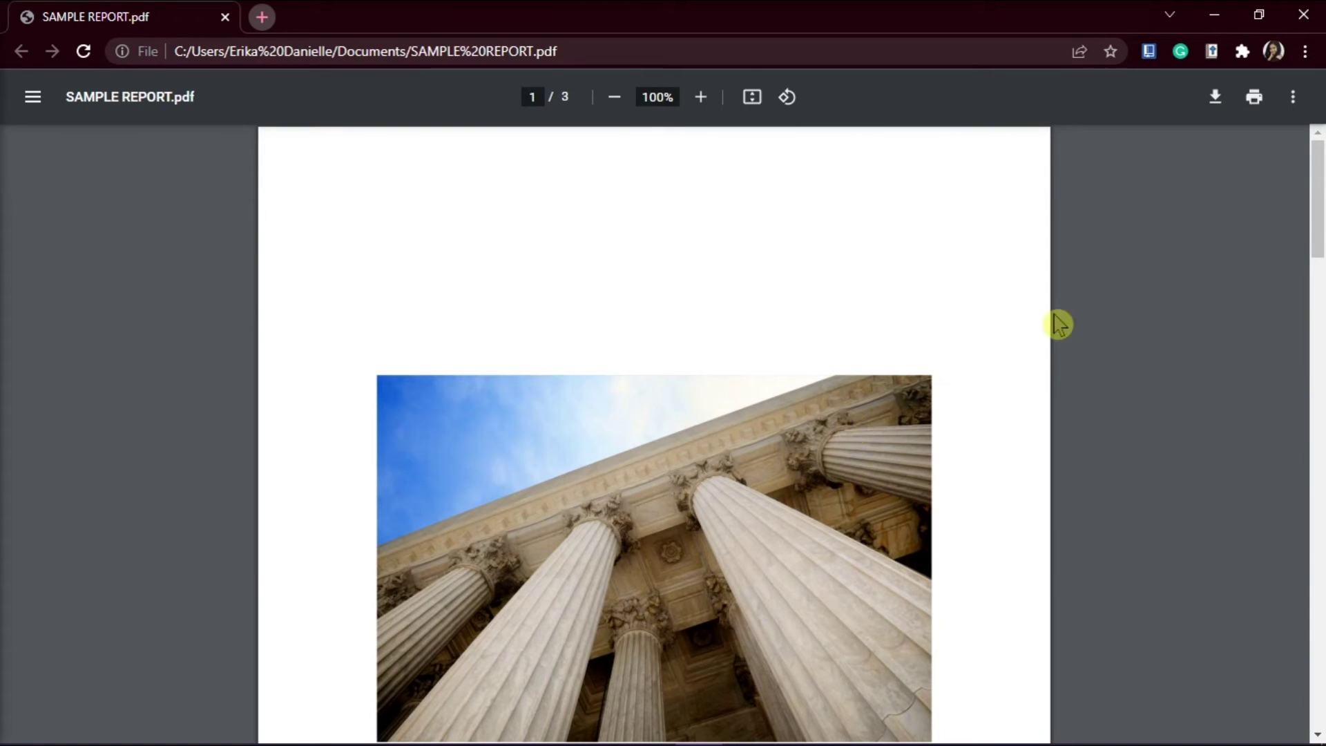
Open Chrome's system print dialog and choose OneNote for Windows 10 as the printer.
{"action": "left_click", "coordinate": [1247, 109]}
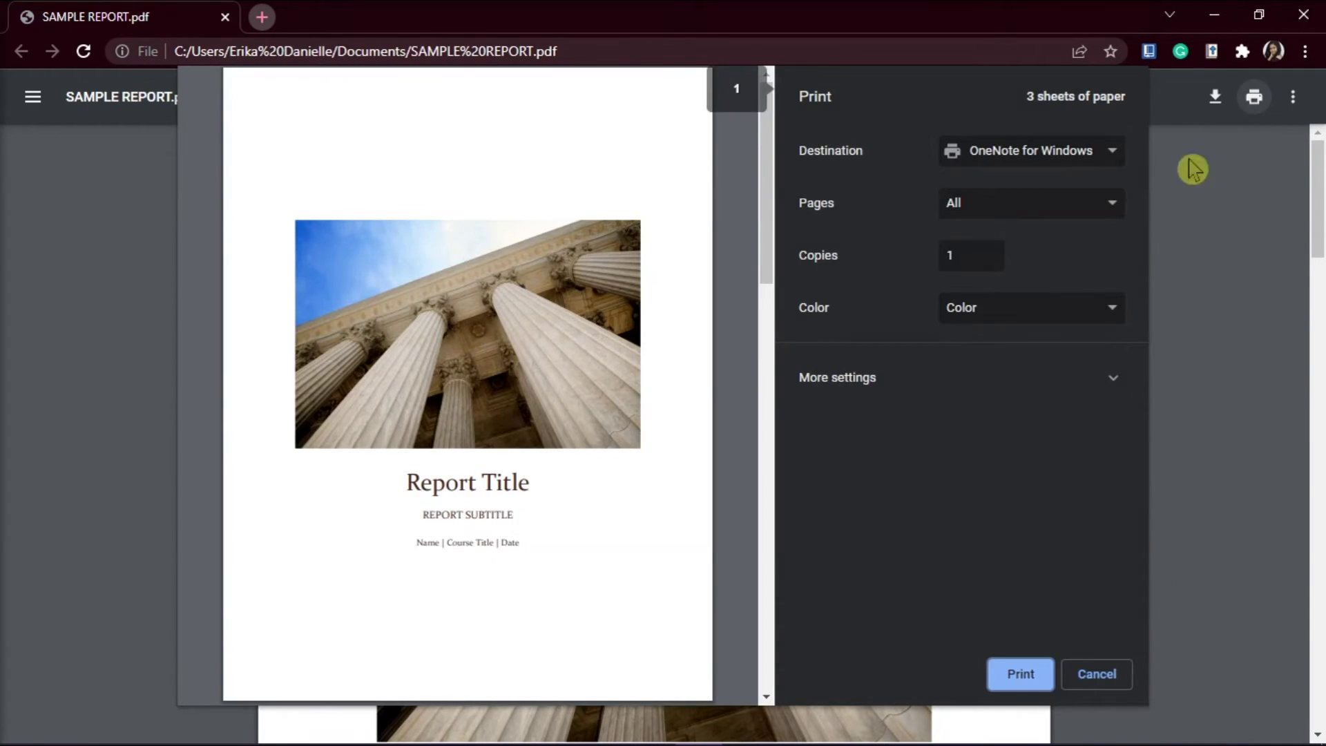
{"action": "left_click", "coordinate": [974, 373]}
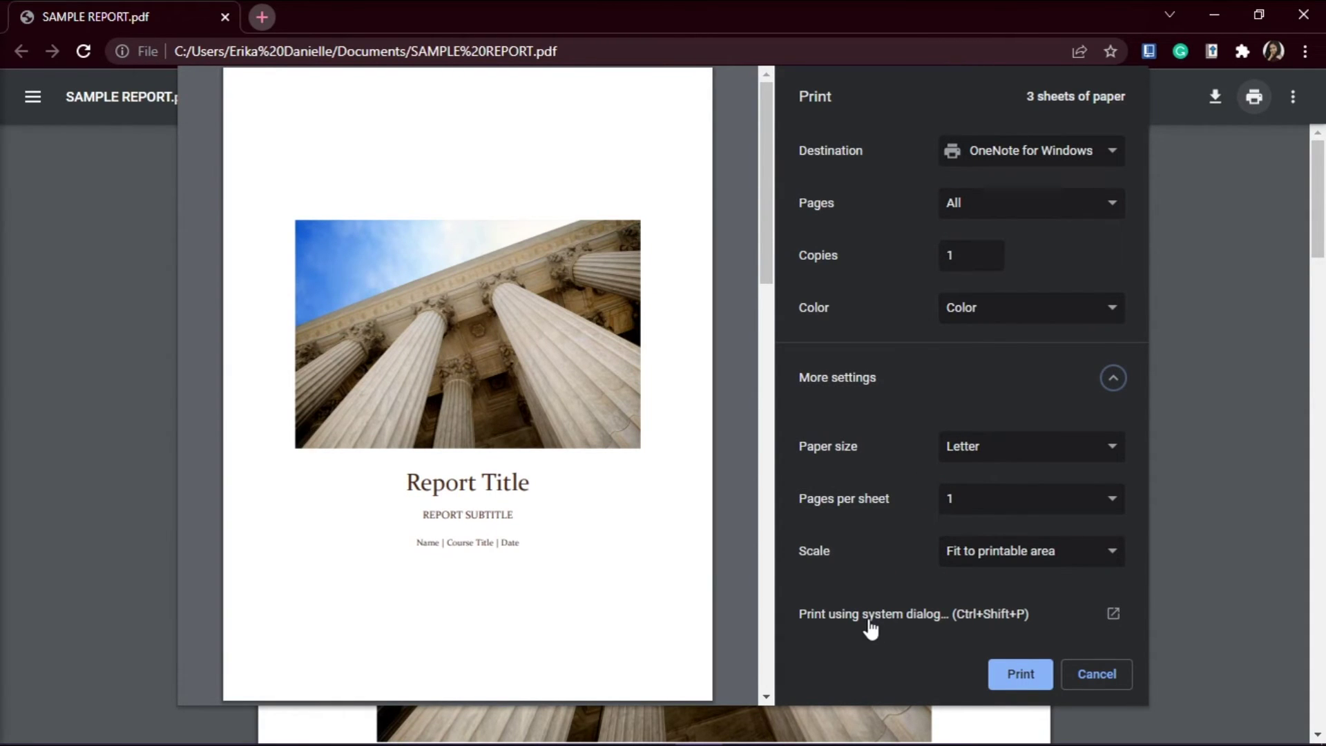
{"action": "left_click", "coordinate": [868, 621]}
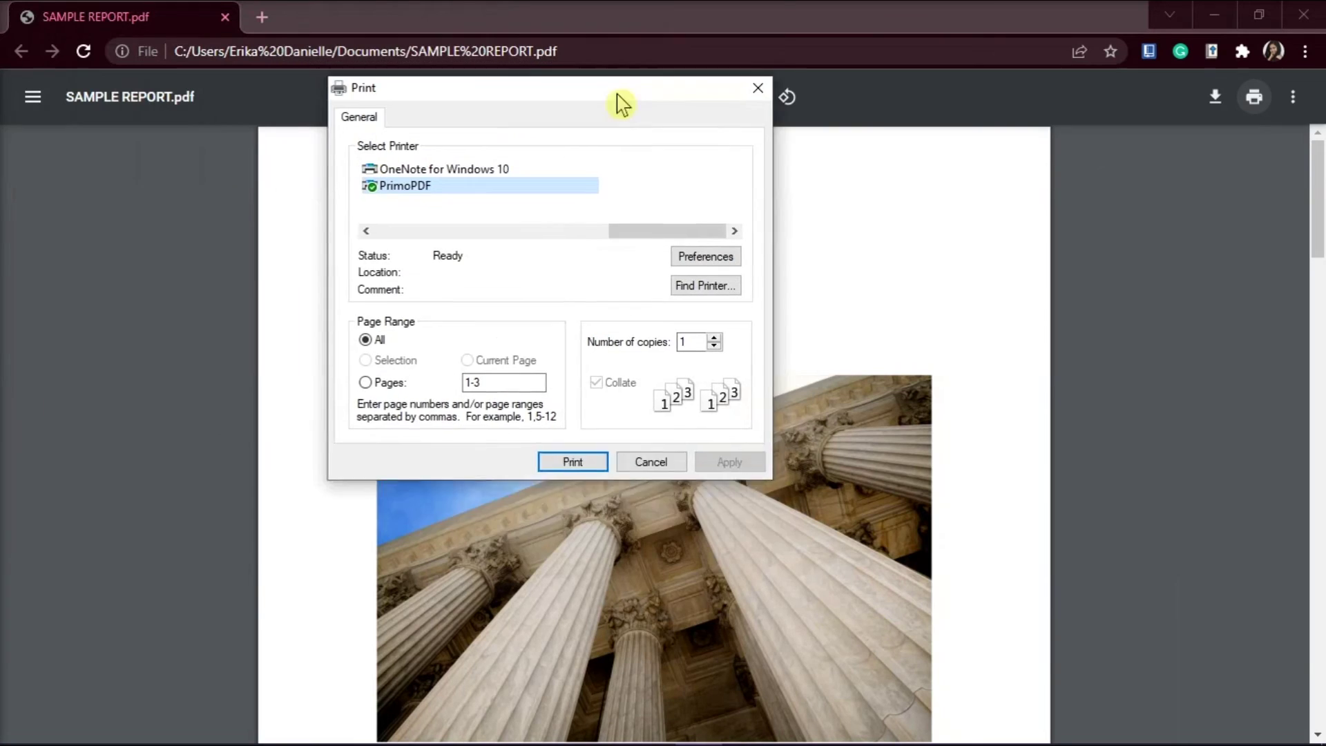
{"action": "left_click", "coordinate": [518, 218]}
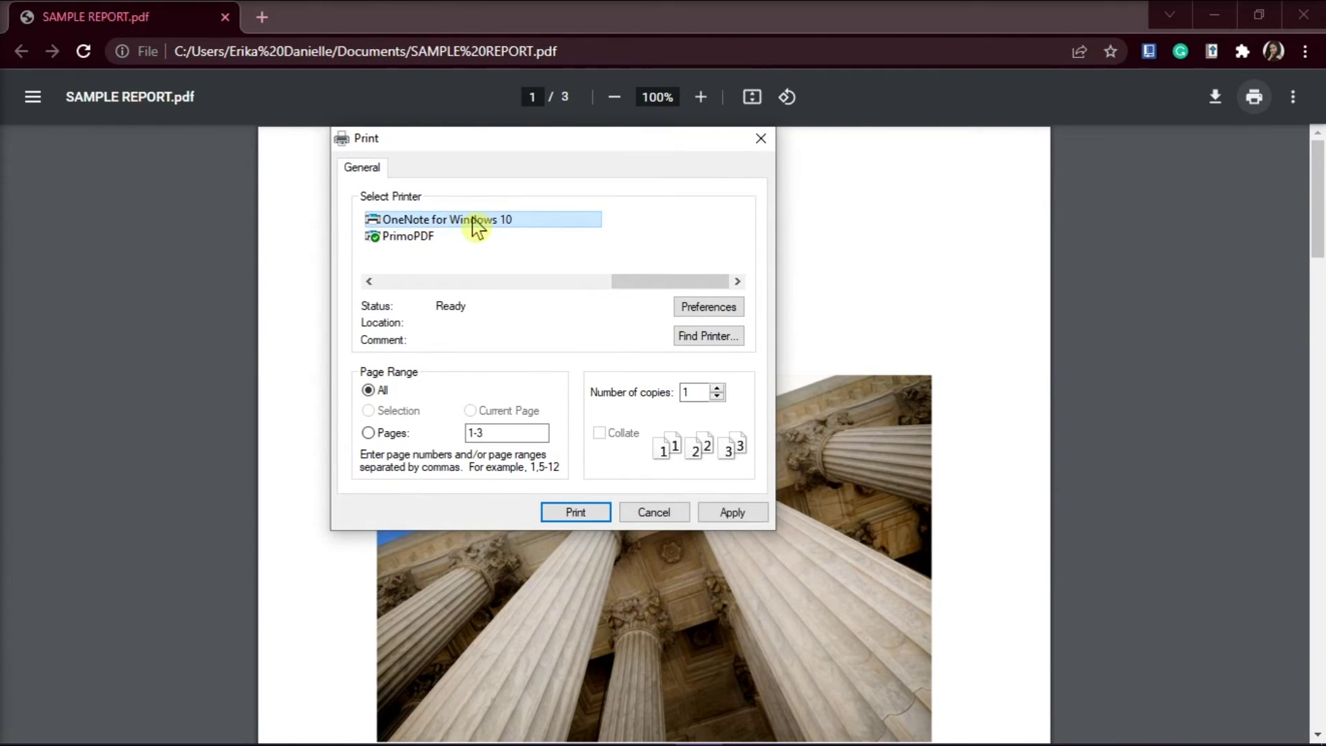
Set the printer orientation to Portrait and print all 3 pages of the report.
{"action": "left_click", "coordinate": [715, 309]}
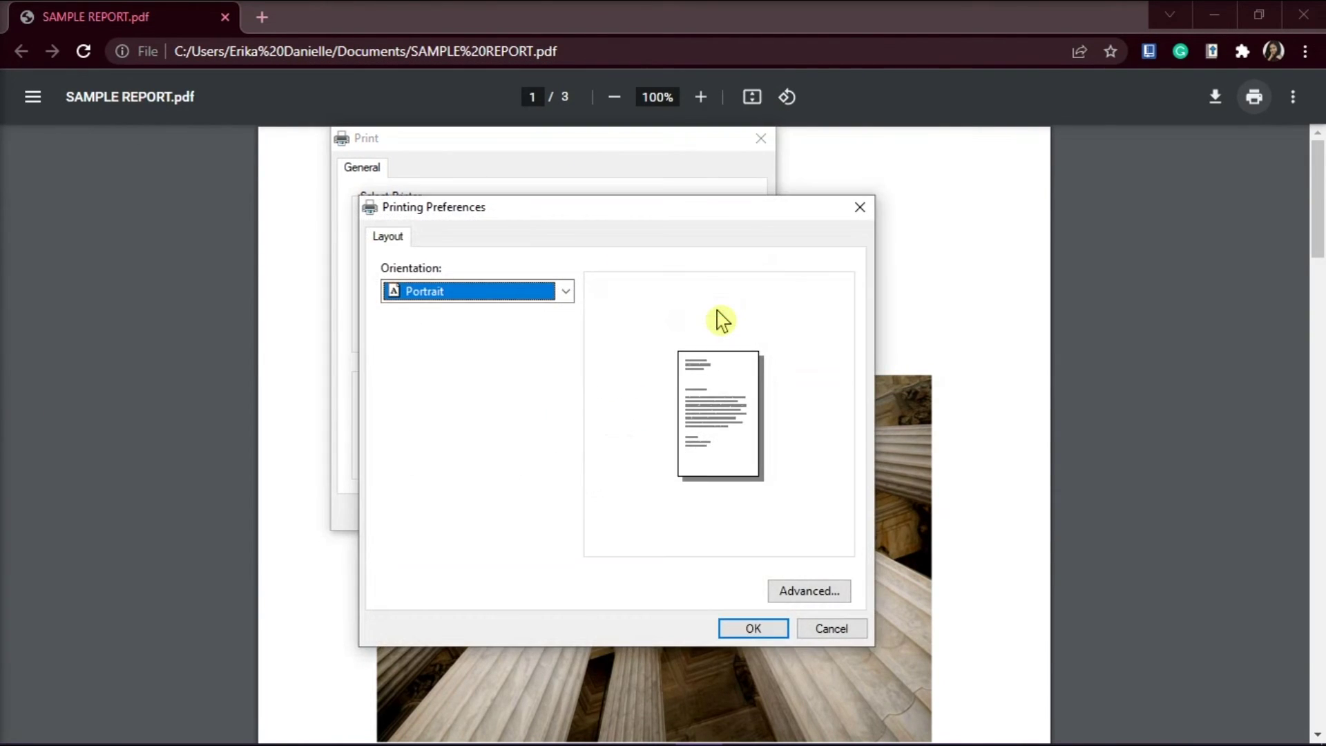
{"action": "left_click", "coordinate": [570, 295]}
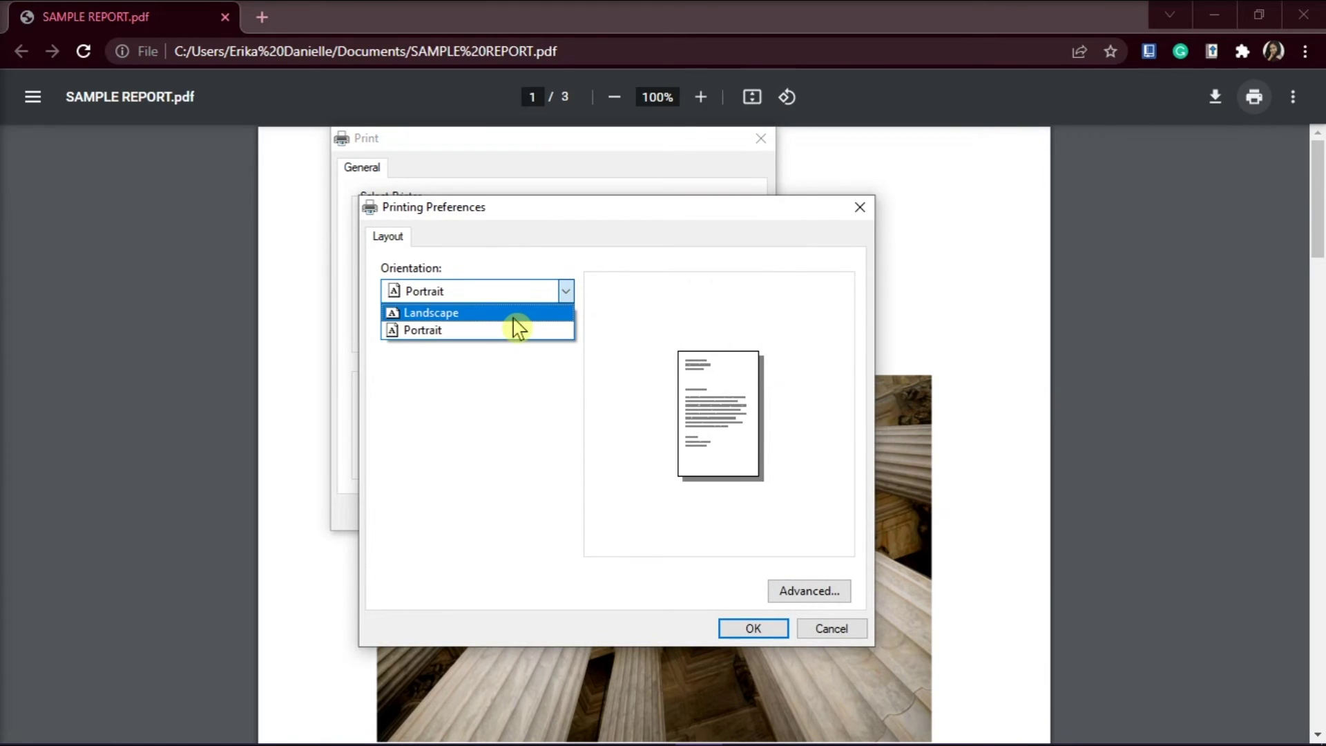
{"action": "left_click", "coordinate": [493, 333]}
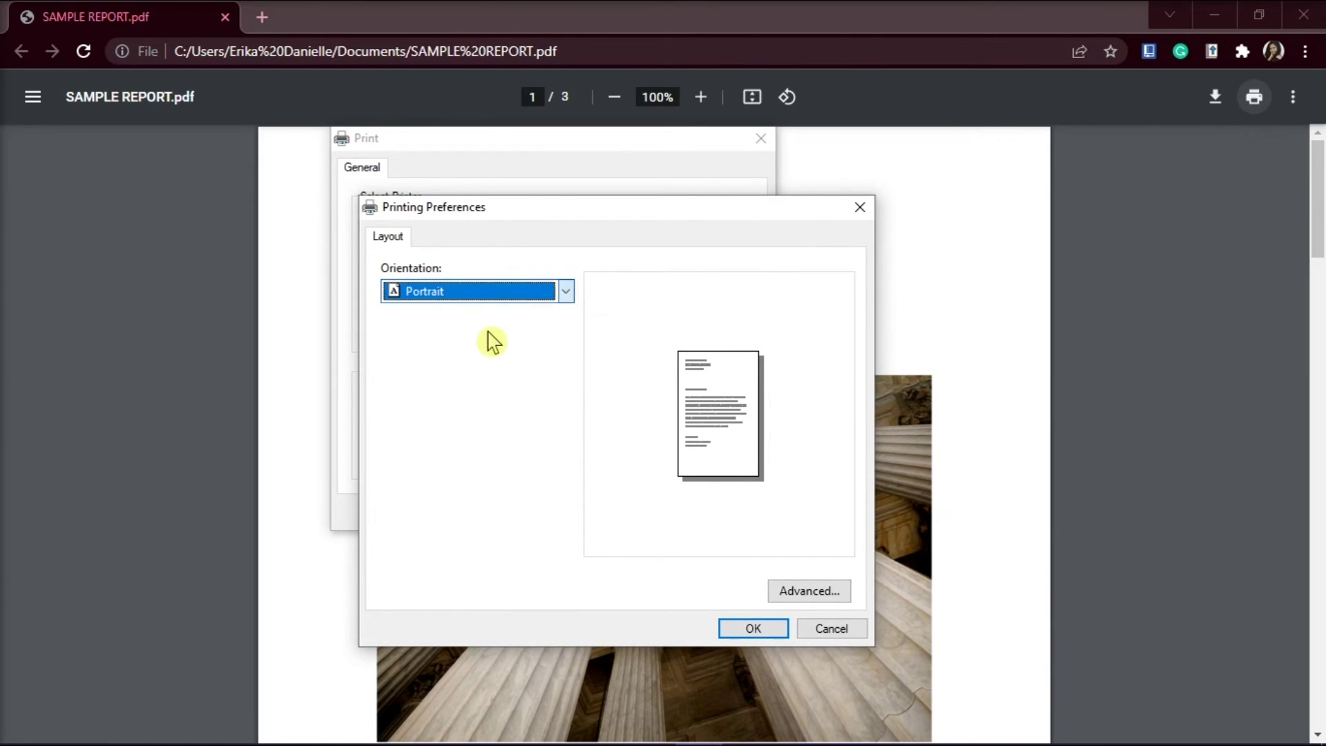
{"action": "left_click", "coordinate": [754, 626]}
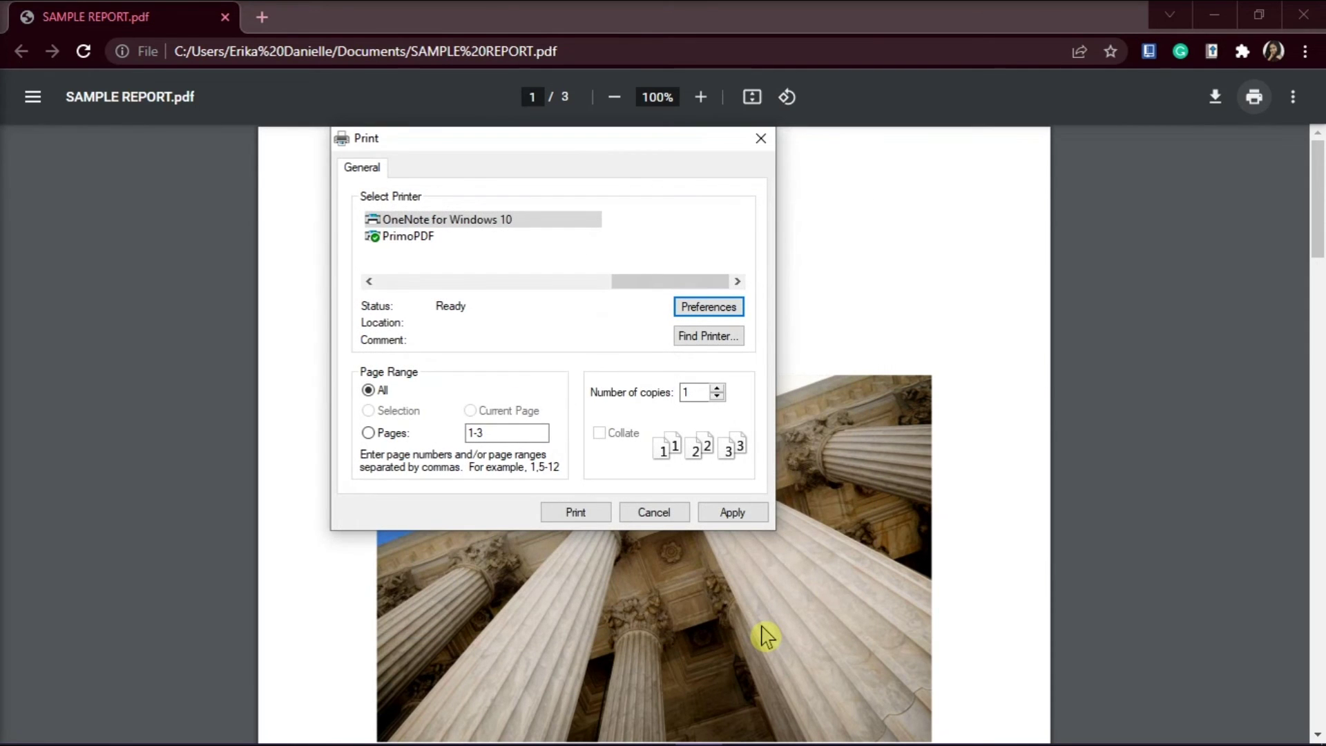
{"action": "left_click", "coordinate": [586, 517]}
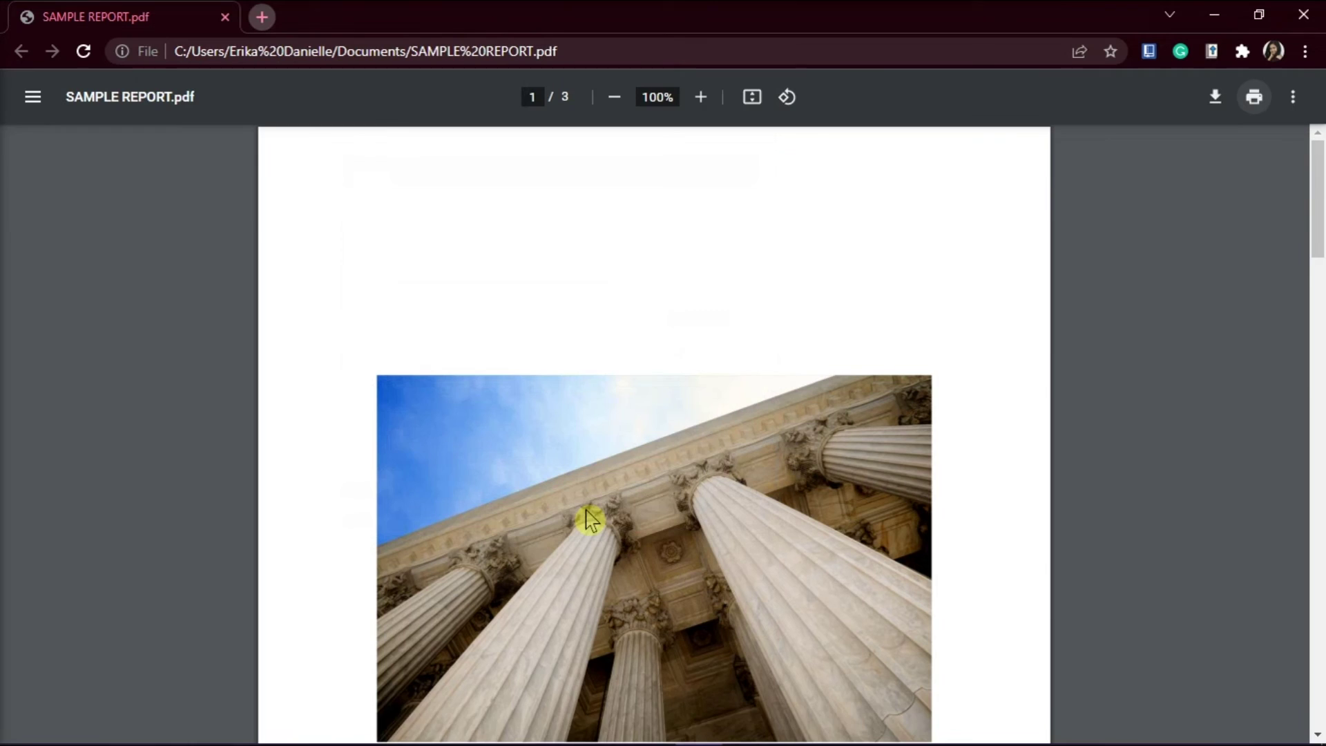
Send the printout to New Section 1 of Sample notebook and scroll through the new Printout page.
{"action": "mouse_move", "coordinate": [844, 724]}
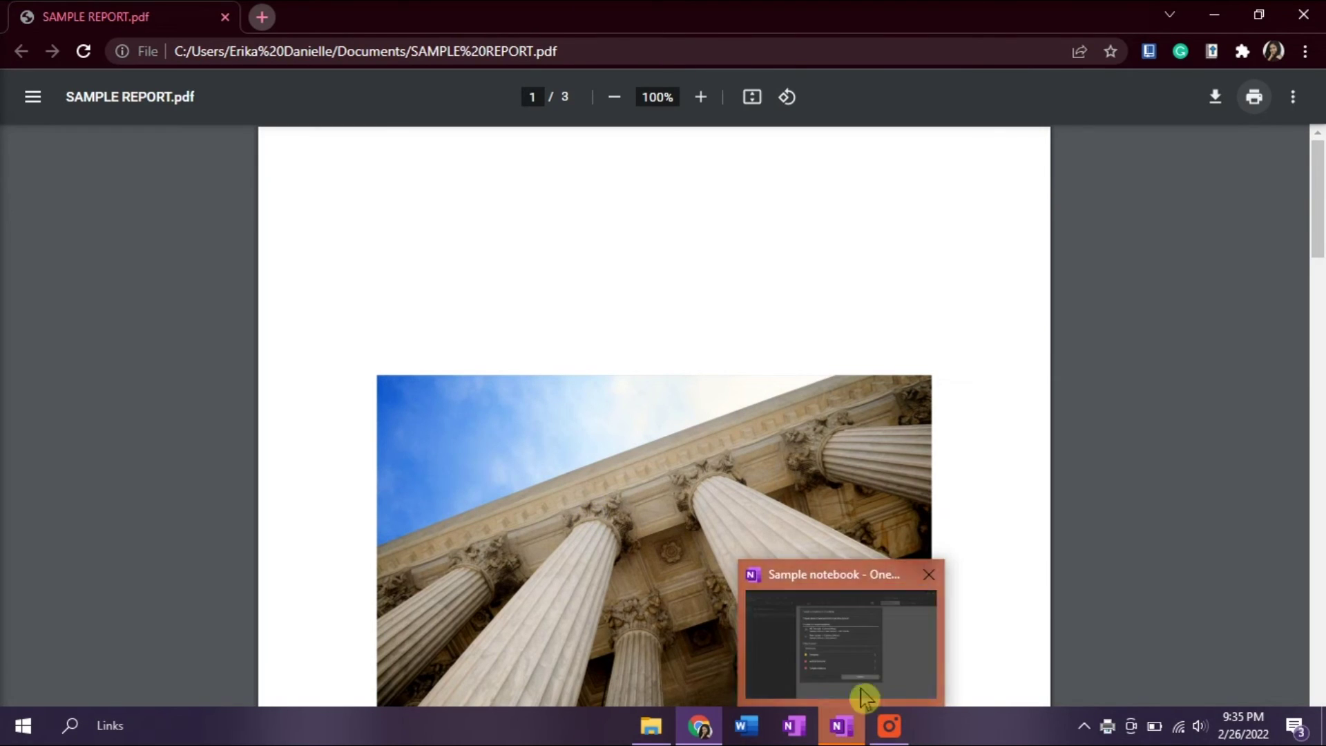
{"action": "left_click", "coordinate": [865, 696]}
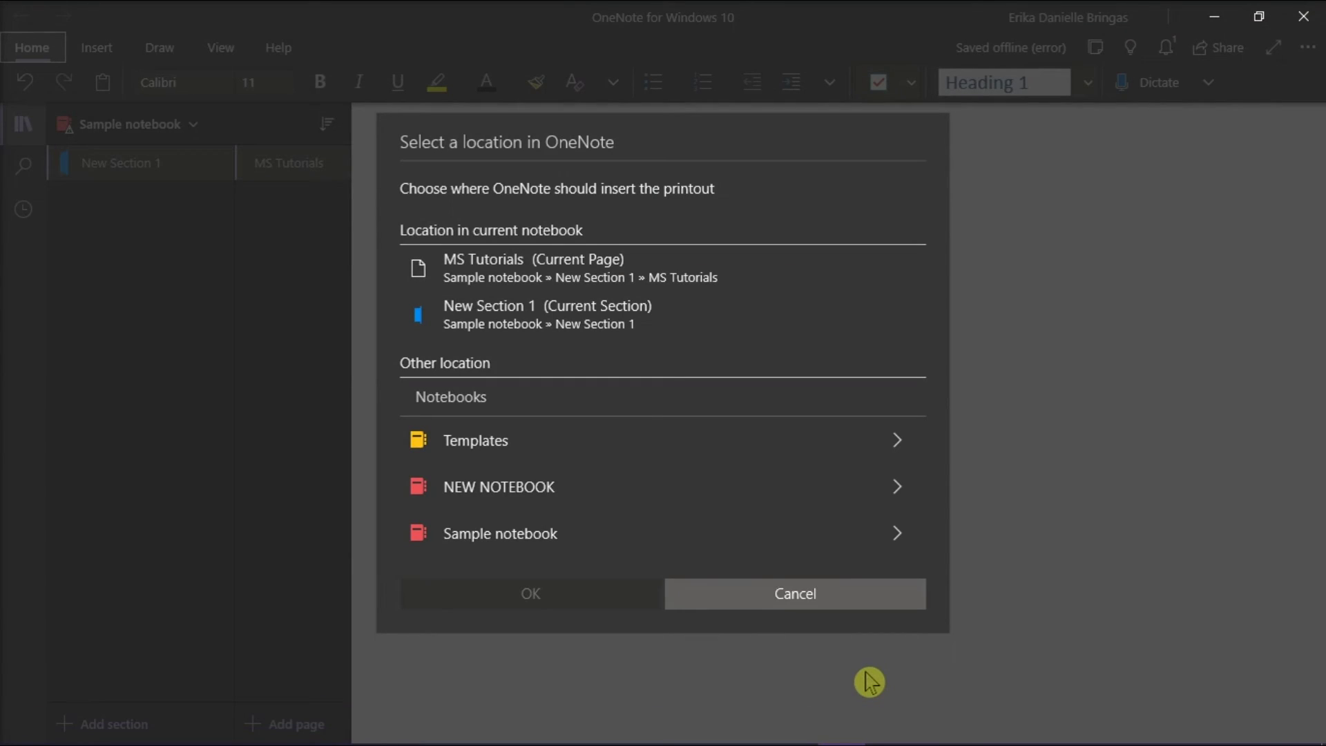
{"action": "left_click", "coordinate": [746, 551]}
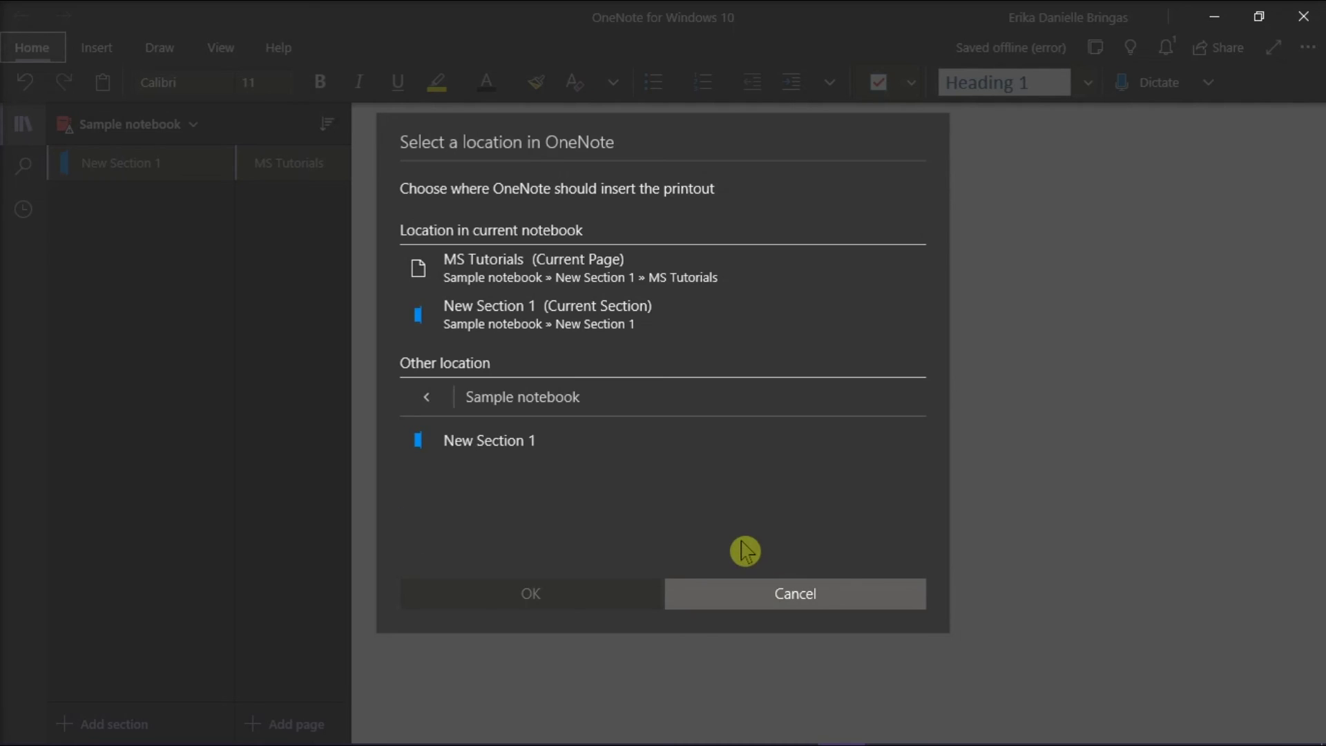
{"action": "left_click", "coordinate": [607, 449]}
{"action": "left_click", "coordinate": [564, 596]}
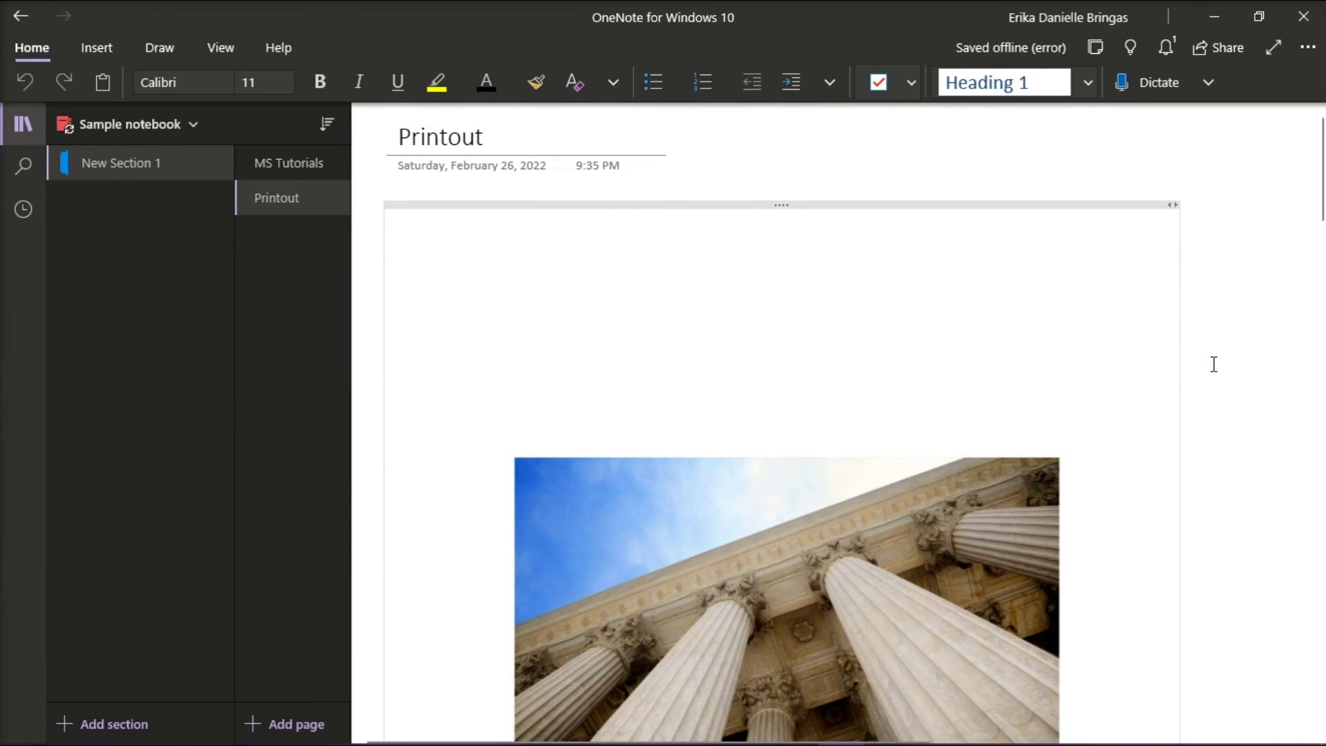
{"action": "scroll", "coordinate": [1213, 364], "scroll_direction": "down", "scroll_amount": 15}
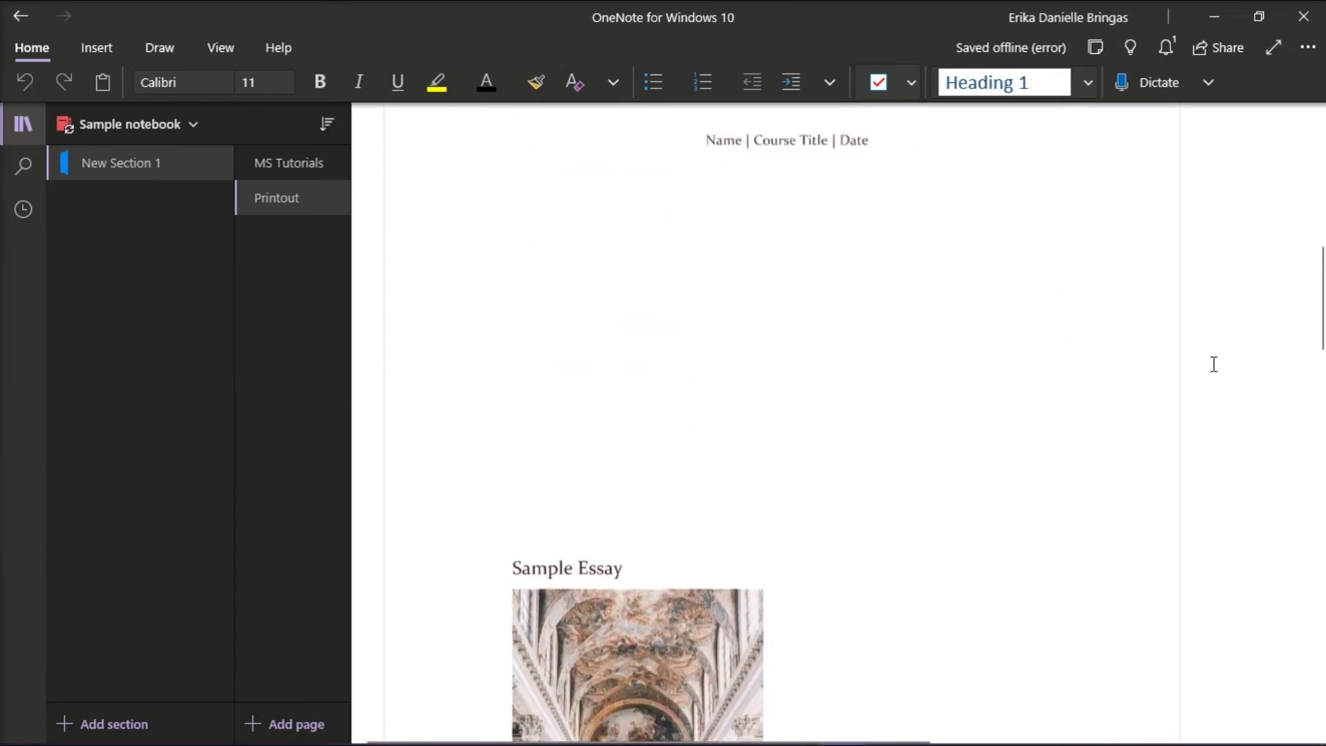
{"action": "scroll", "coordinate": [1213, 364], "scroll_direction": "down", "scroll_amount": 20}
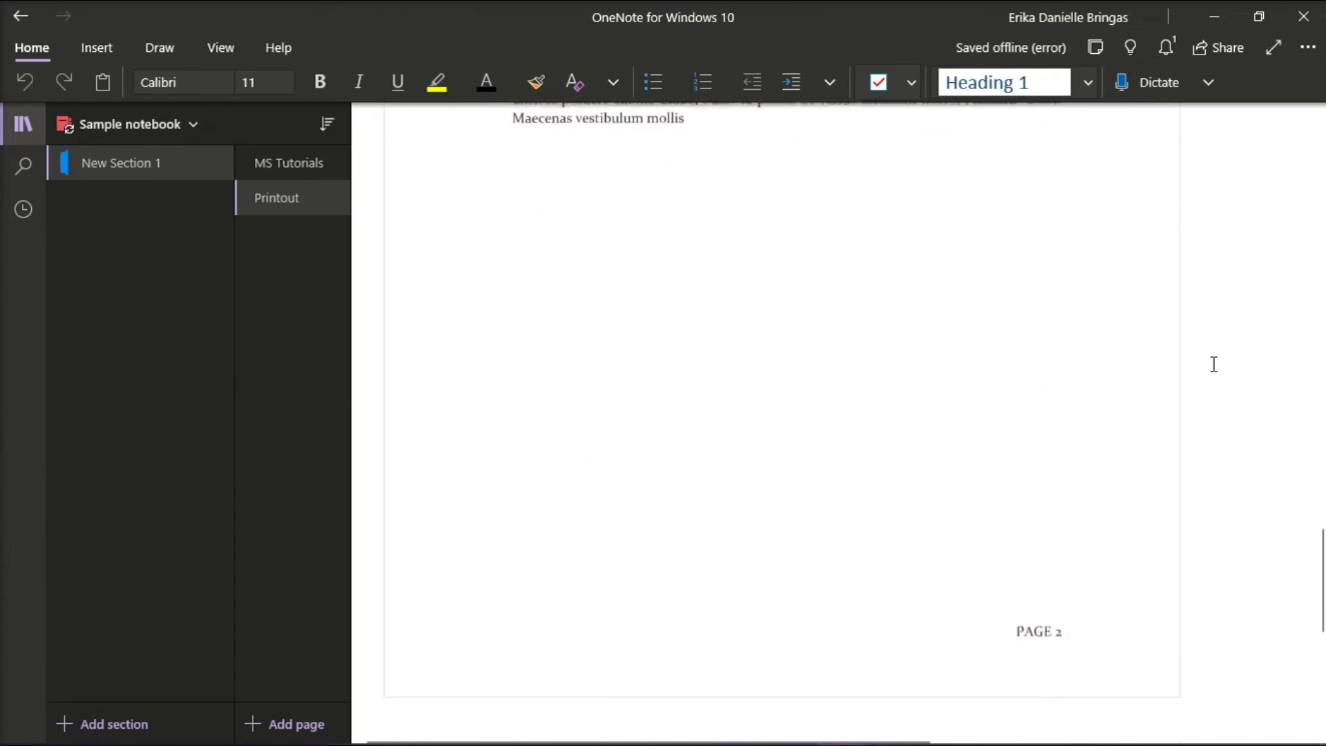
{"action": "scroll", "coordinate": [1214, 364], "scroll_direction": "up", "scroll_amount": 20}
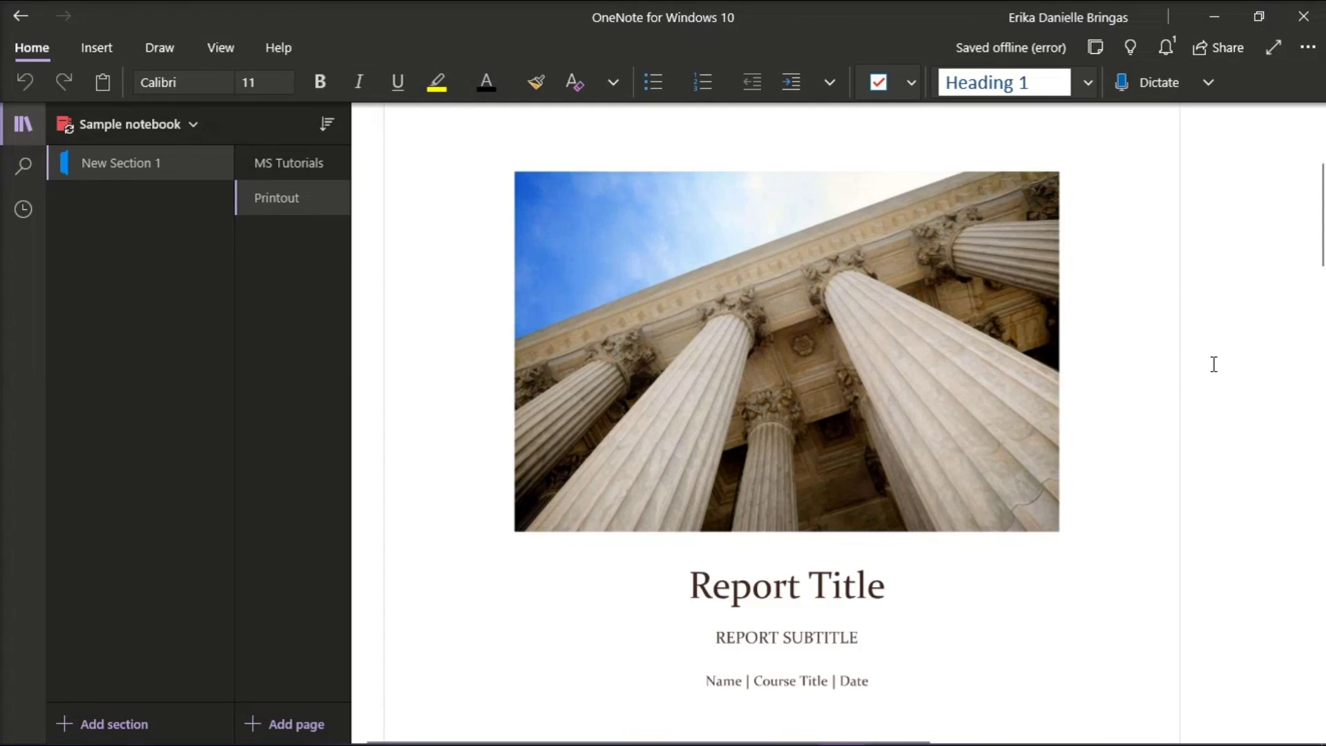